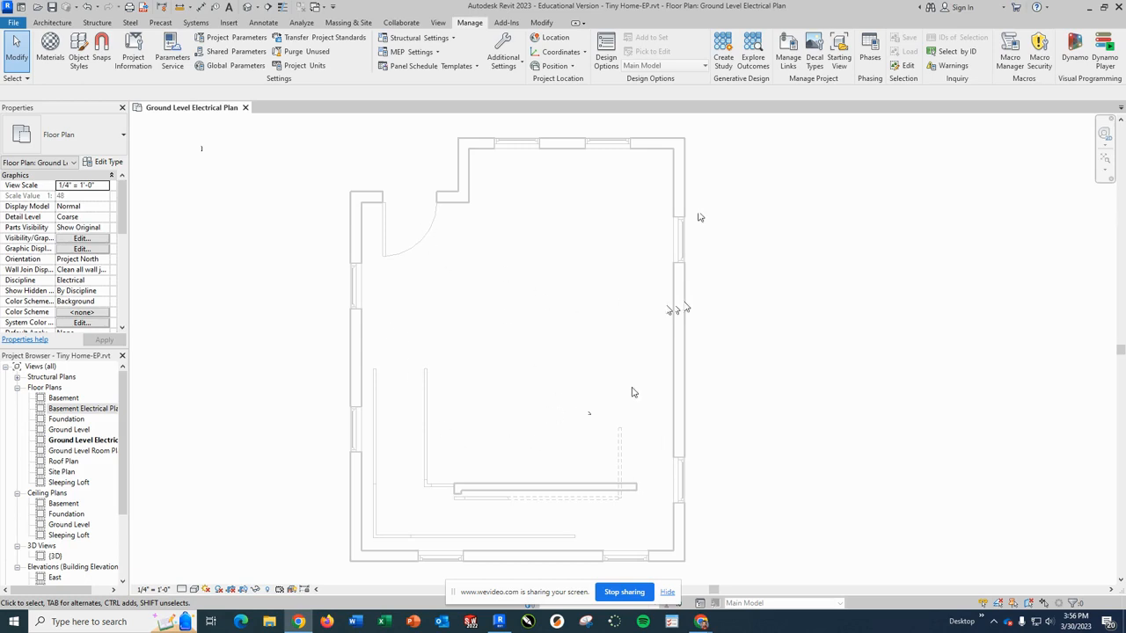
Step: Start placing an electrical fixture in the ground level electrical plan and agree to load a family for it
scroll(628, 390, "up", 1)
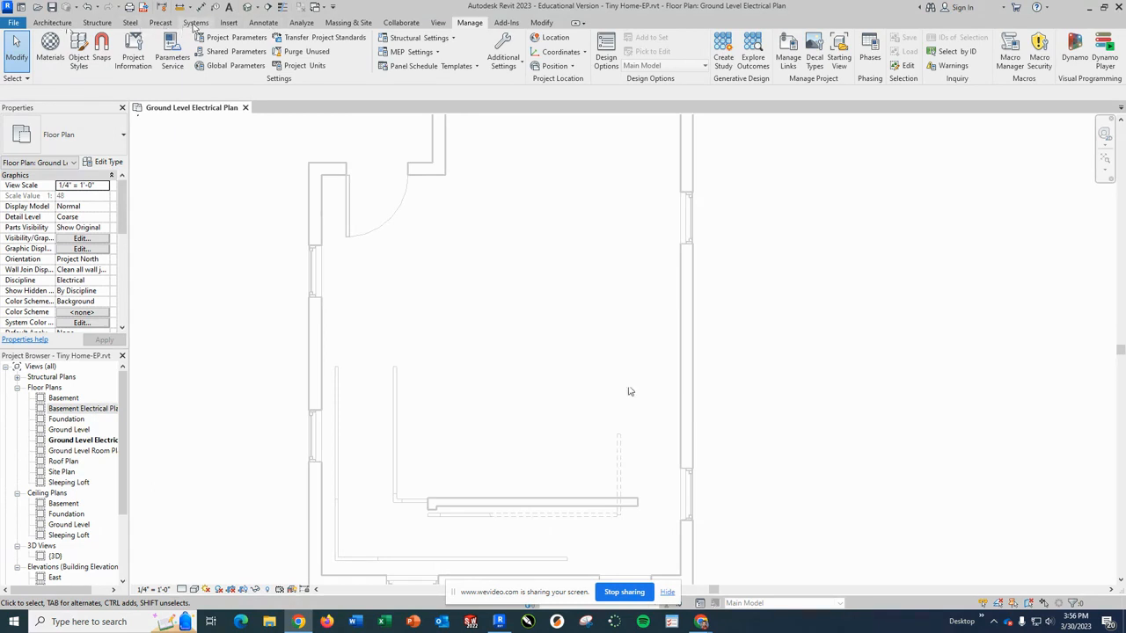
left_click(202, 25)
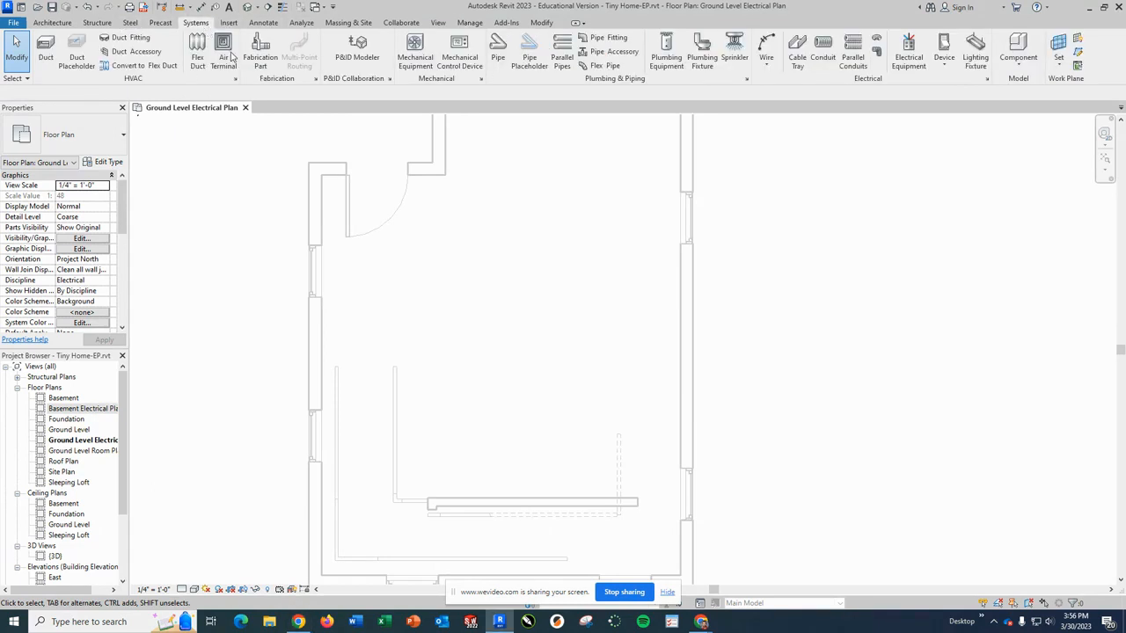
left_click(948, 70)
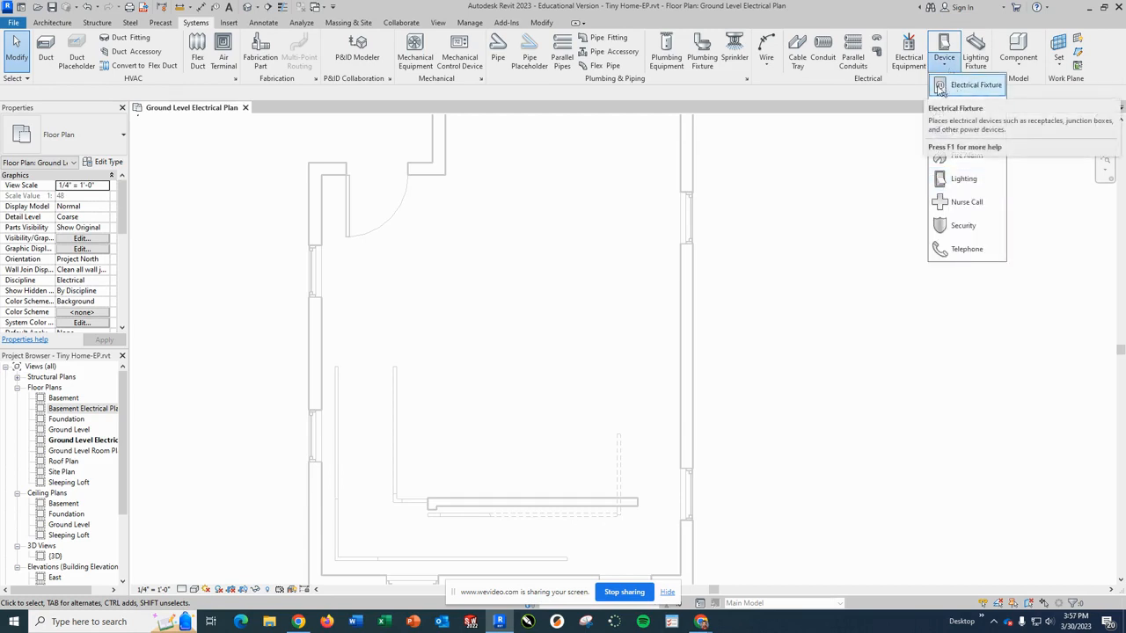
left_click(941, 87)
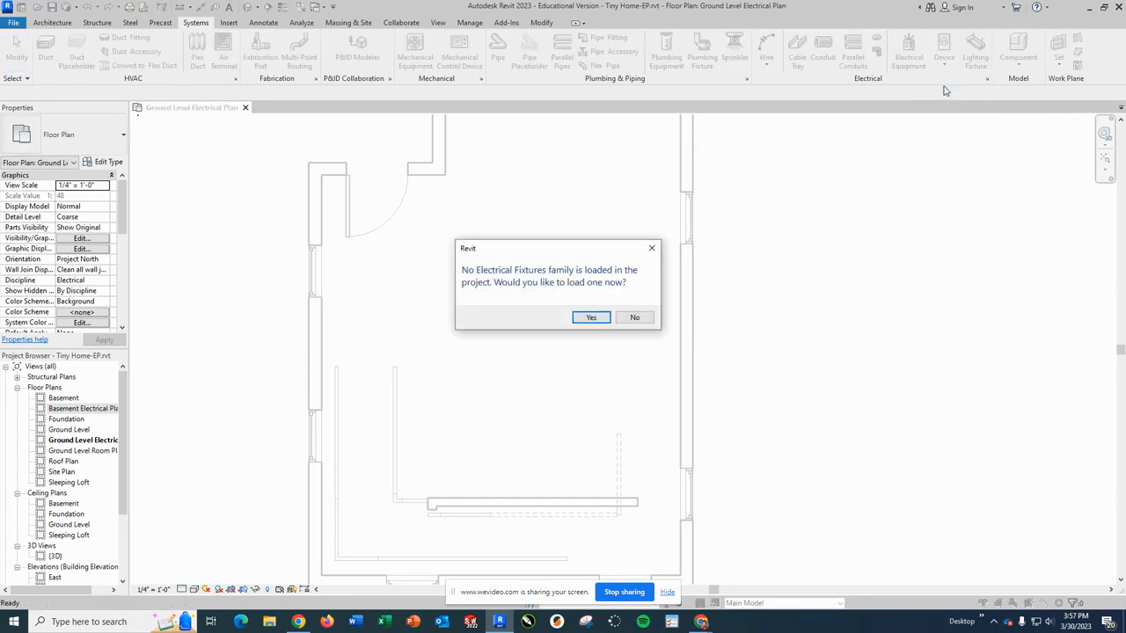
left_click(593, 321)
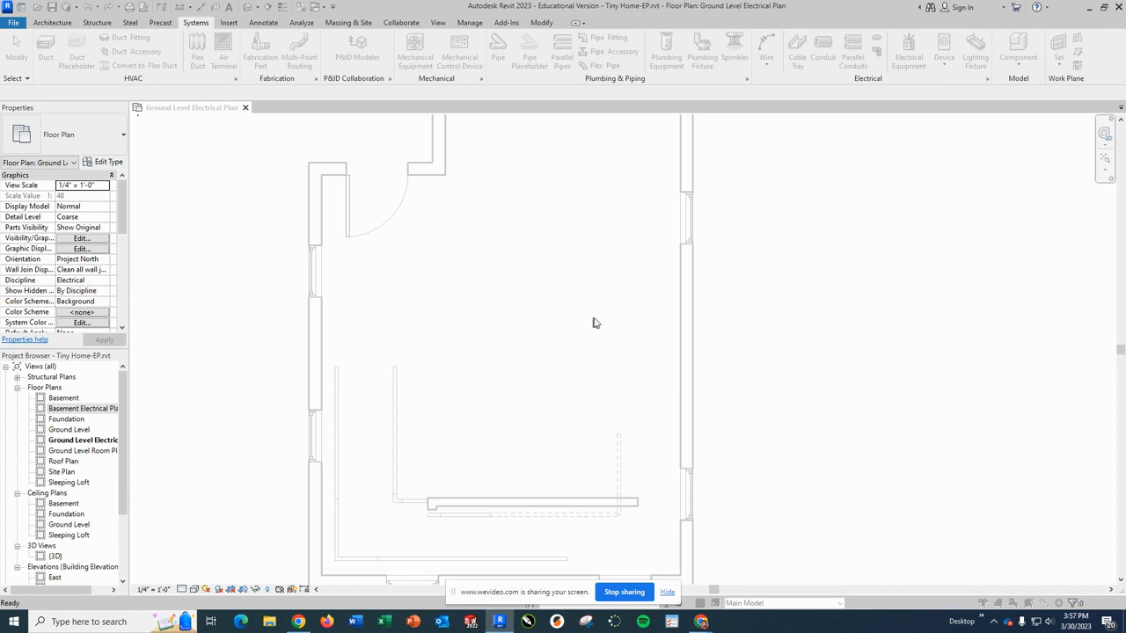
left_click_drag(1125, 167, 532, 164)
scroll(434, 367, "down", 2)
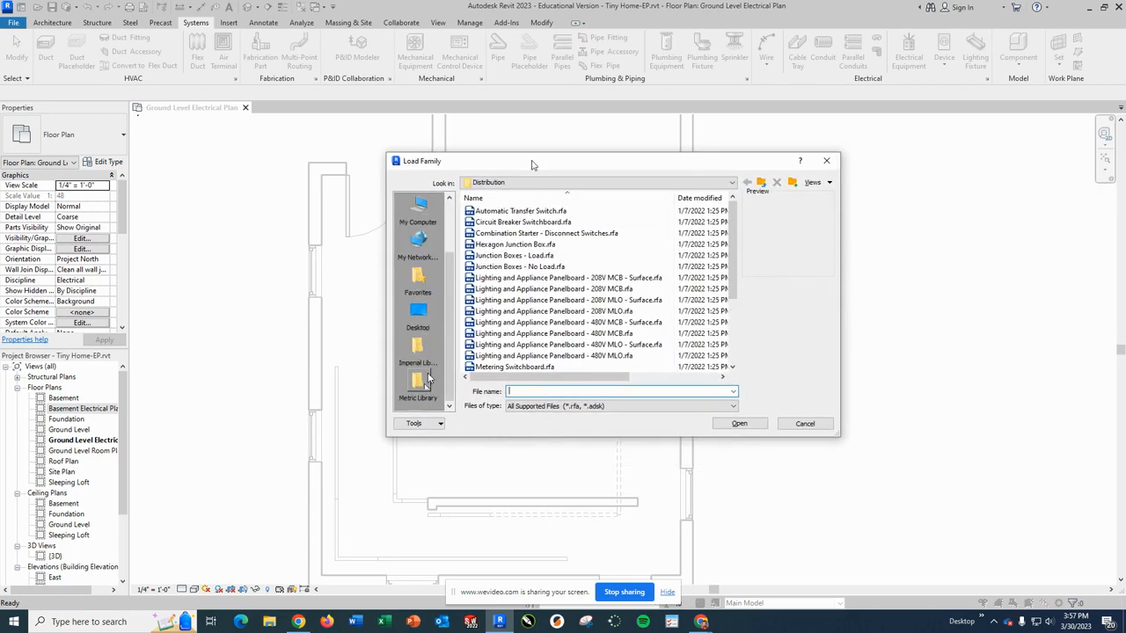
Step: Load Duplex Receptacle.rfa from the Electrical > MEP > Electric Power > Terminals folder of the Imperial library
left_click(420, 350)
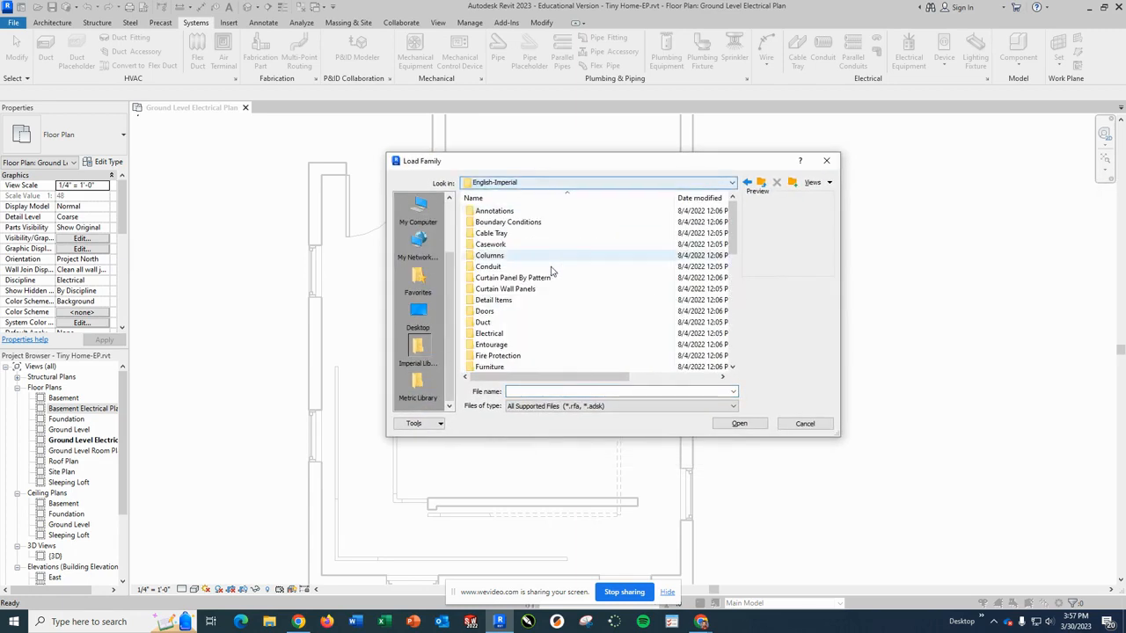
scroll(558, 329, "down", 2)
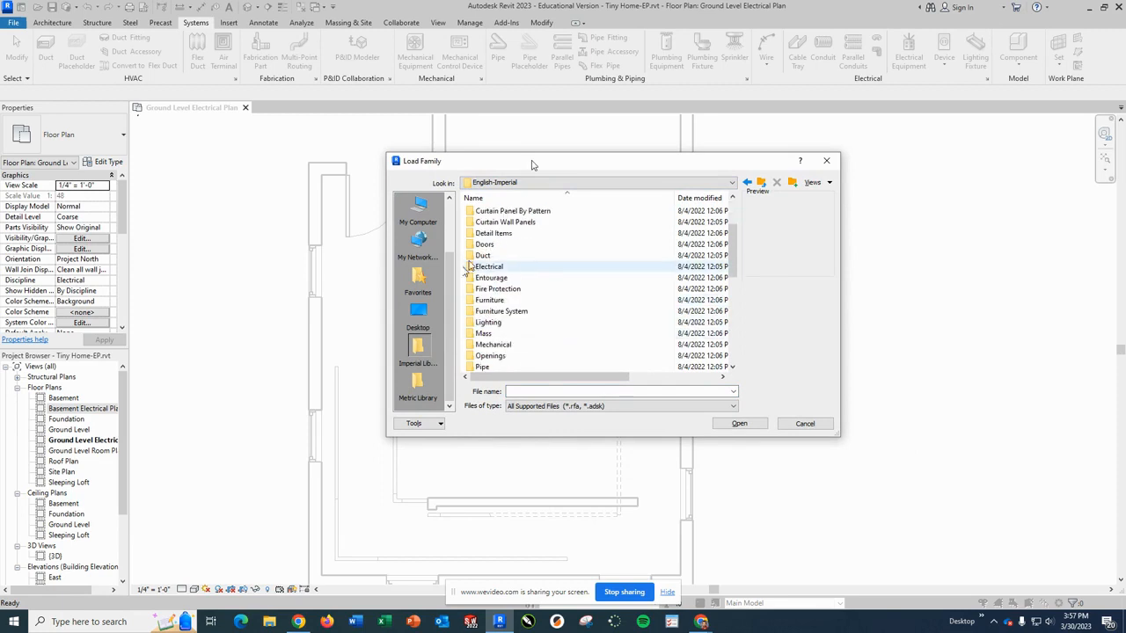
double_click(489, 267)
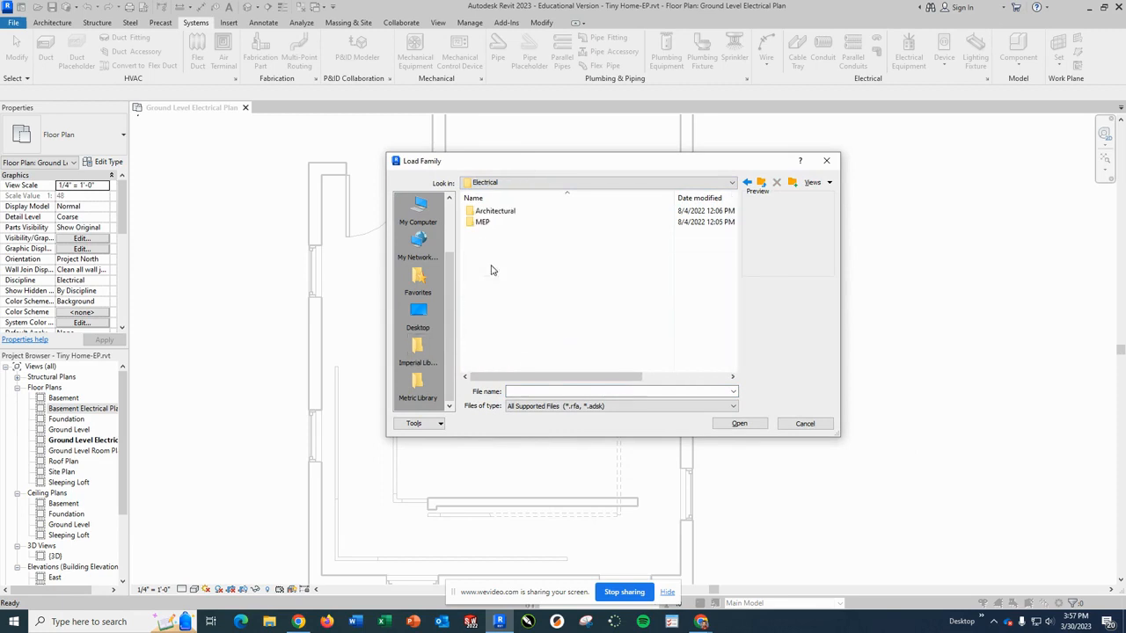
double_click(481, 224)
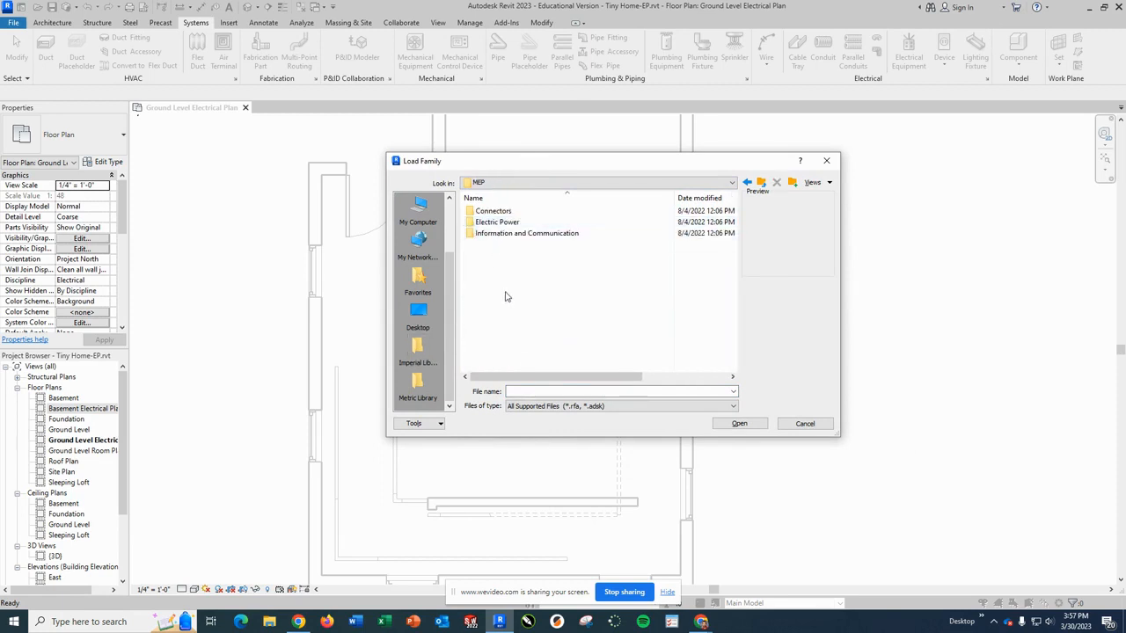
double_click(506, 225)
double_click(491, 246)
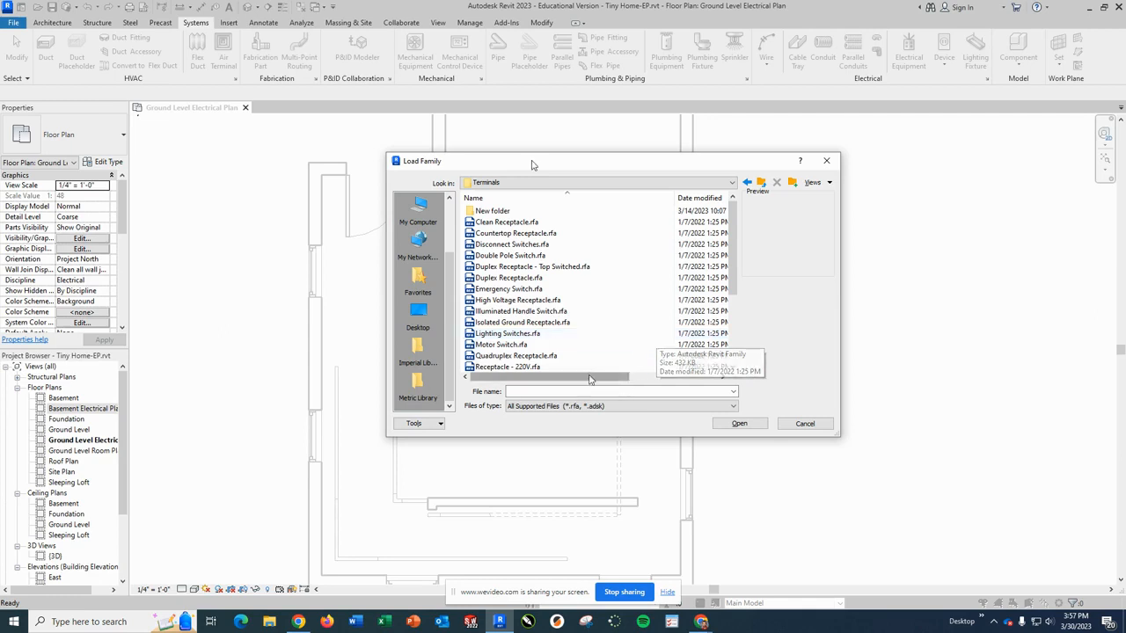
left_click(527, 278)
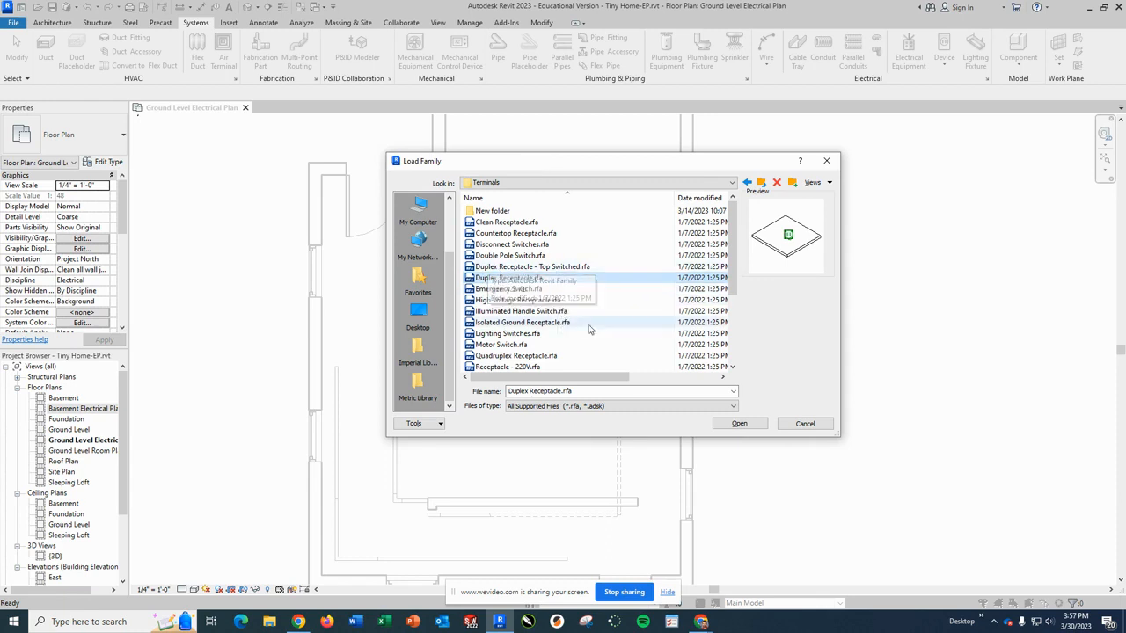
scroll(606, 325, "down", 1)
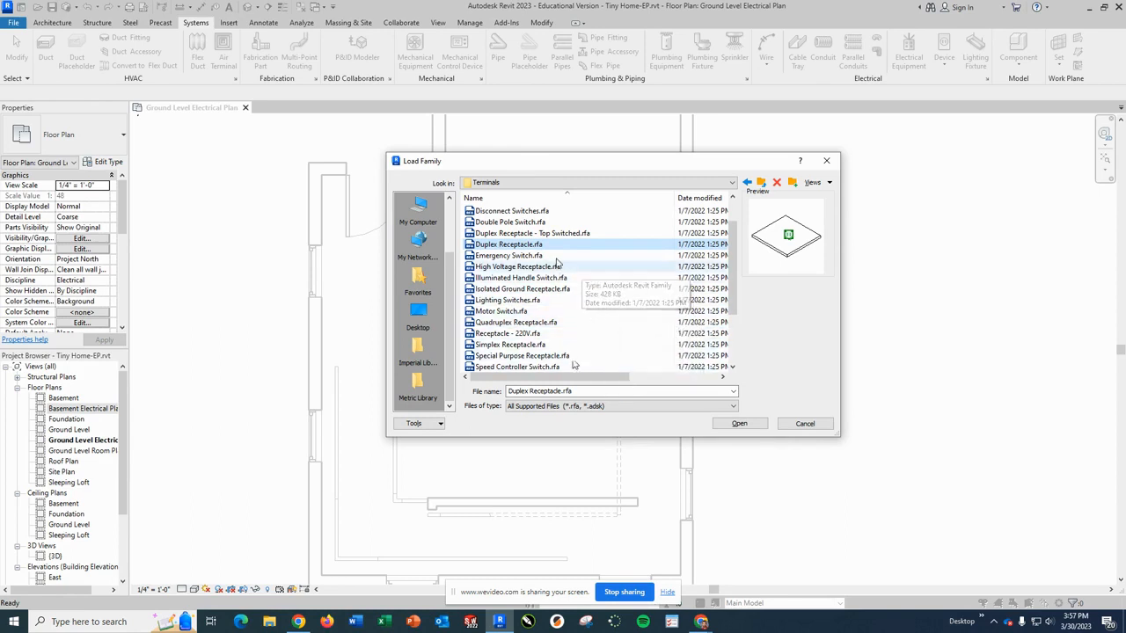
left_click(743, 425)
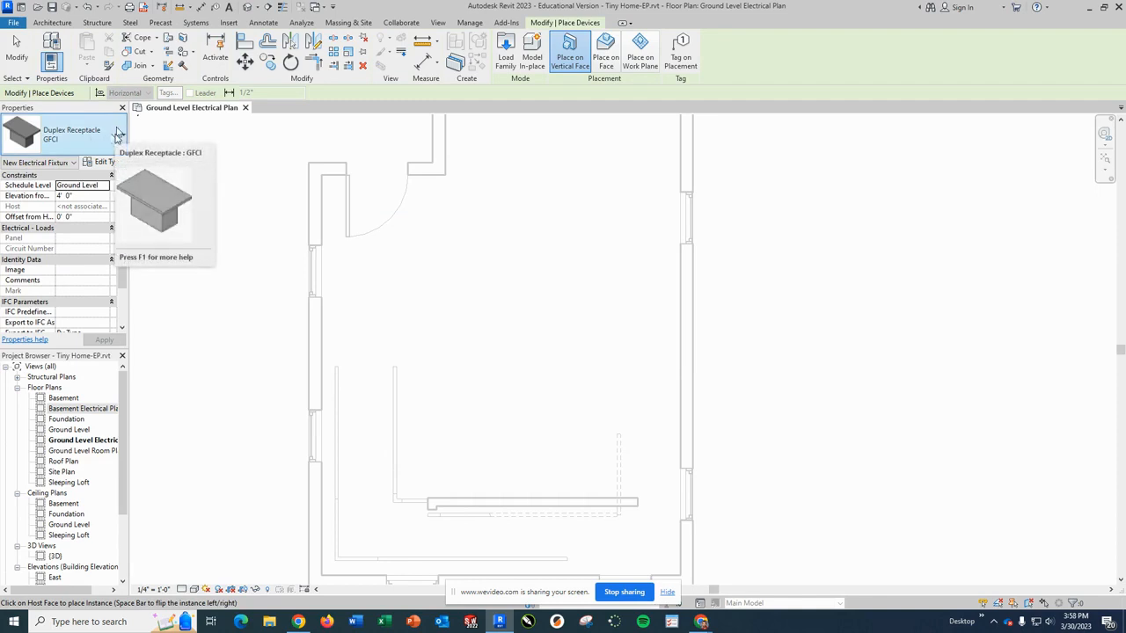
Step: Place a GFCI duplex receptacle on the inner face of the east wall, just south of its northern window
scroll(553, 295, "up", 1)
scroll(553, 296, "down", 2)
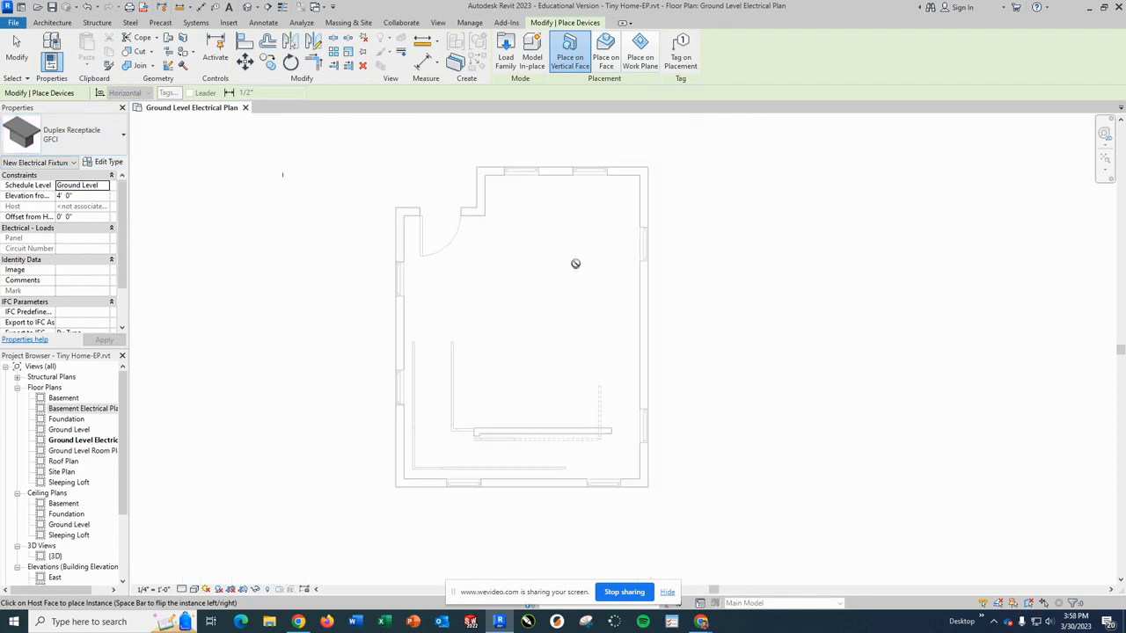
scroll(603, 265, "up", 1)
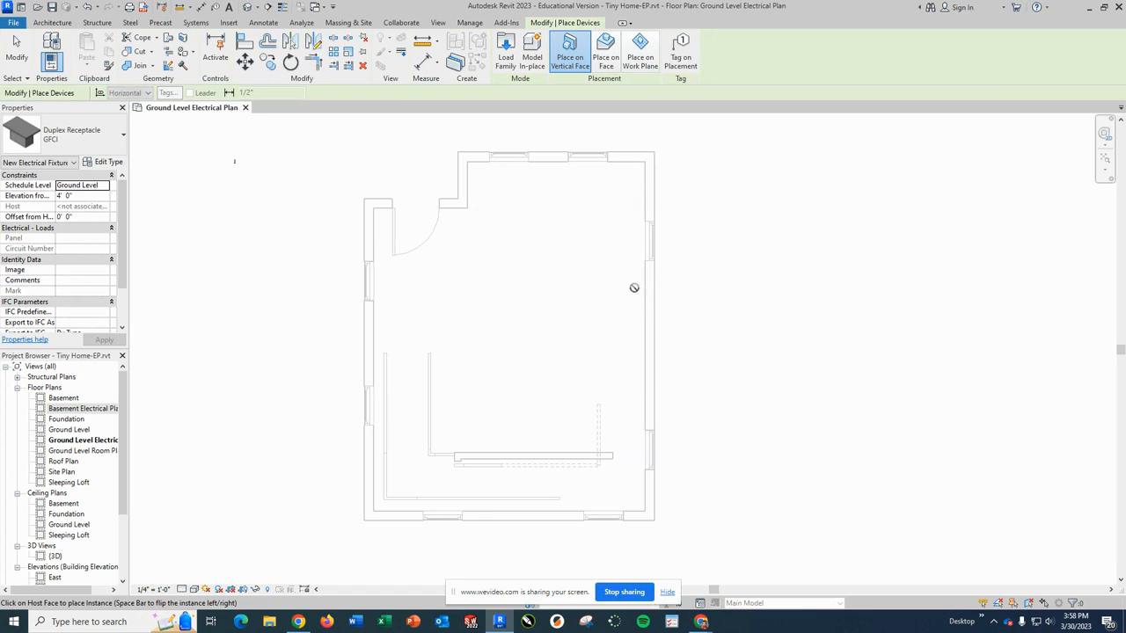
left_click(641, 280)
Step: Place six Standard duplex receptacles: two on the east wall and one each on the north, entry-side, west and interior partition walls
left_click(78, 140)
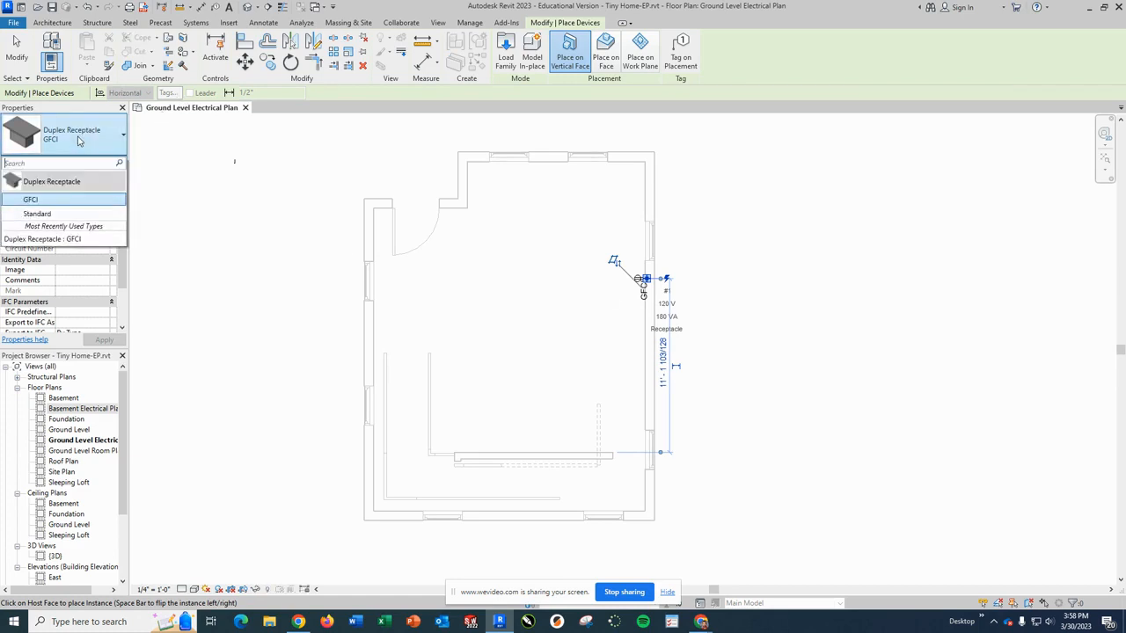
left_click(37, 214)
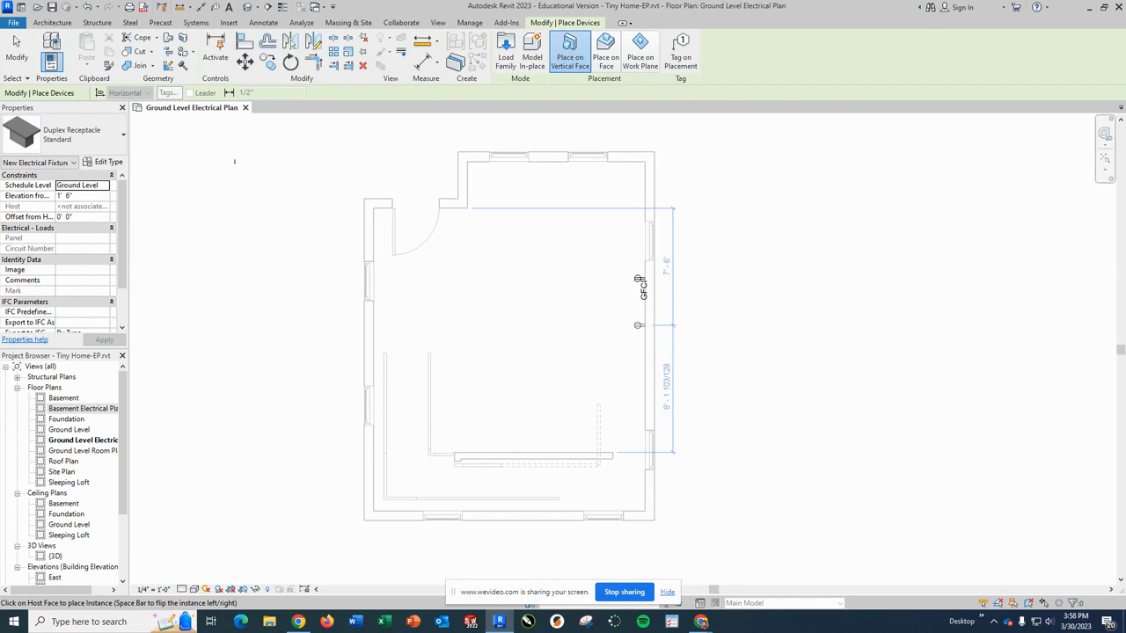
left_click(638, 325)
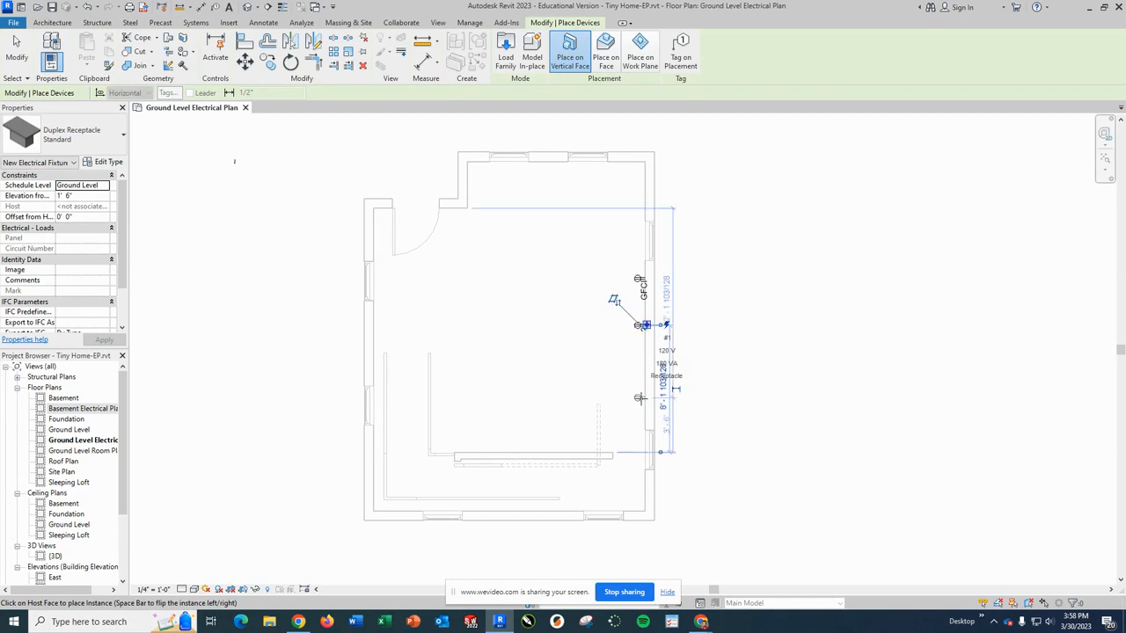
left_click(640, 398)
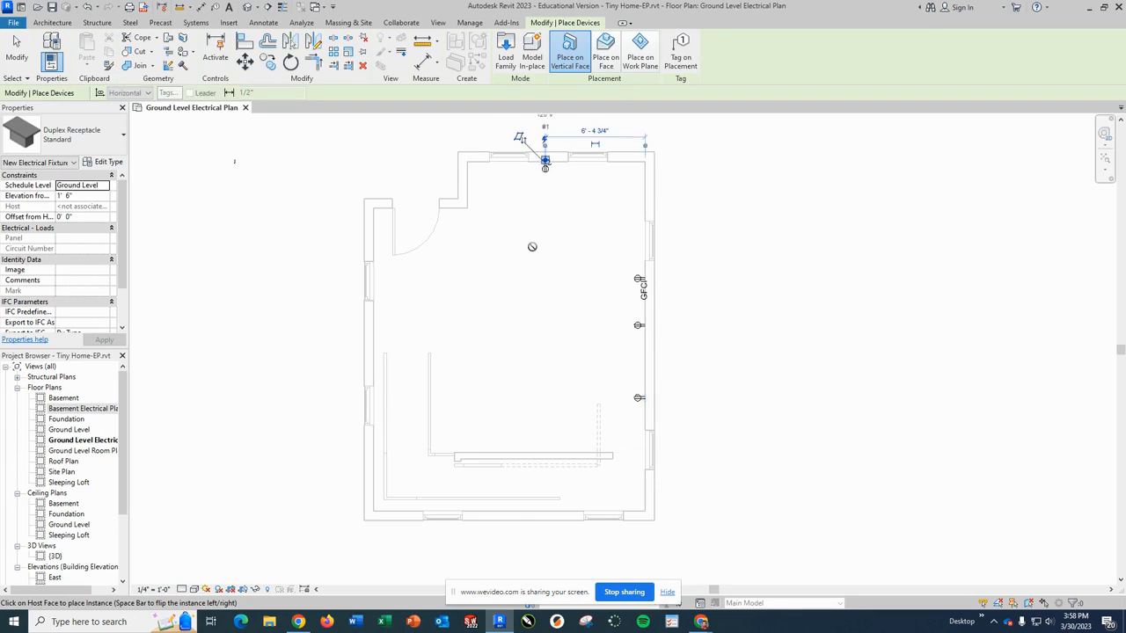
left_click(466, 198)
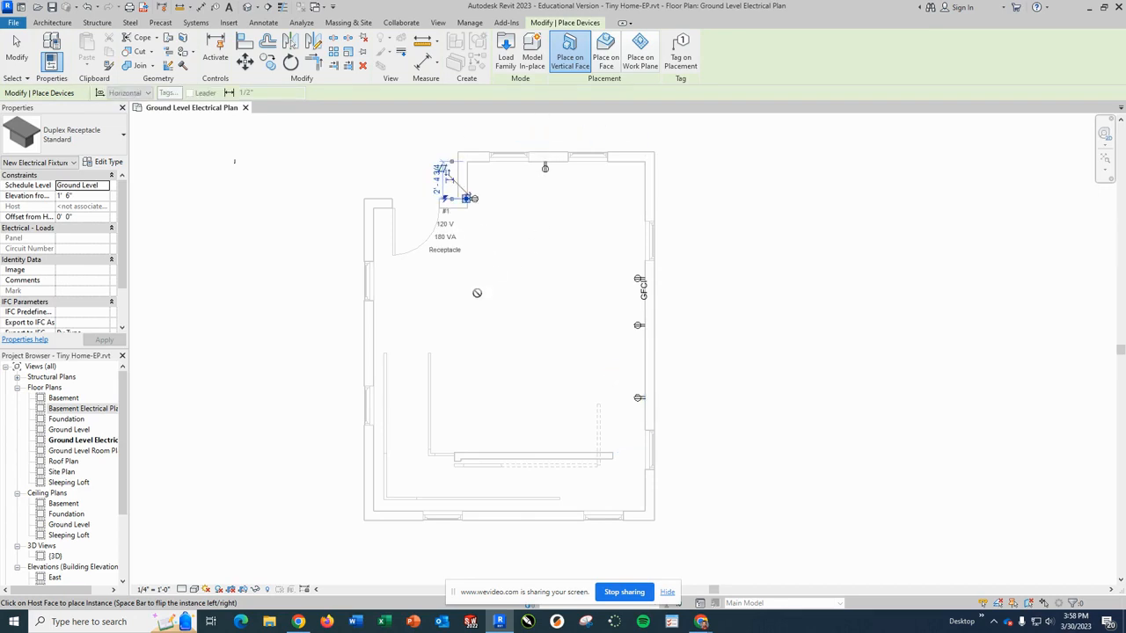
left_click(376, 325)
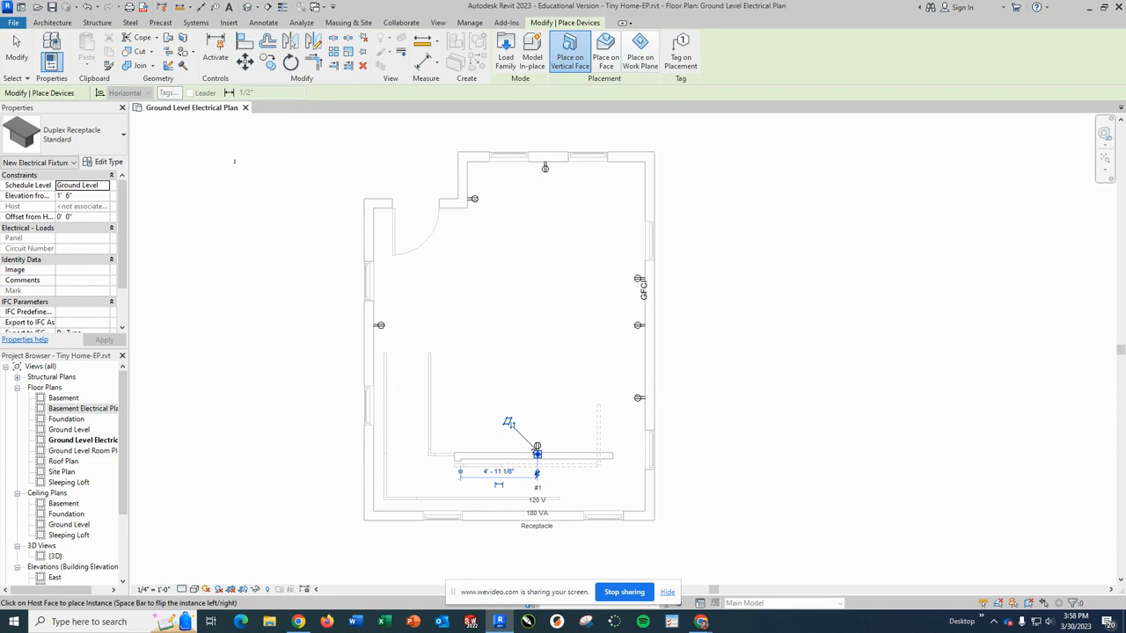
Step: Load Duplex Receptacle - Top Switched.rfa and place one on the east wall at the northern window, north of the GFCI receptacle
left_click(508, 51)
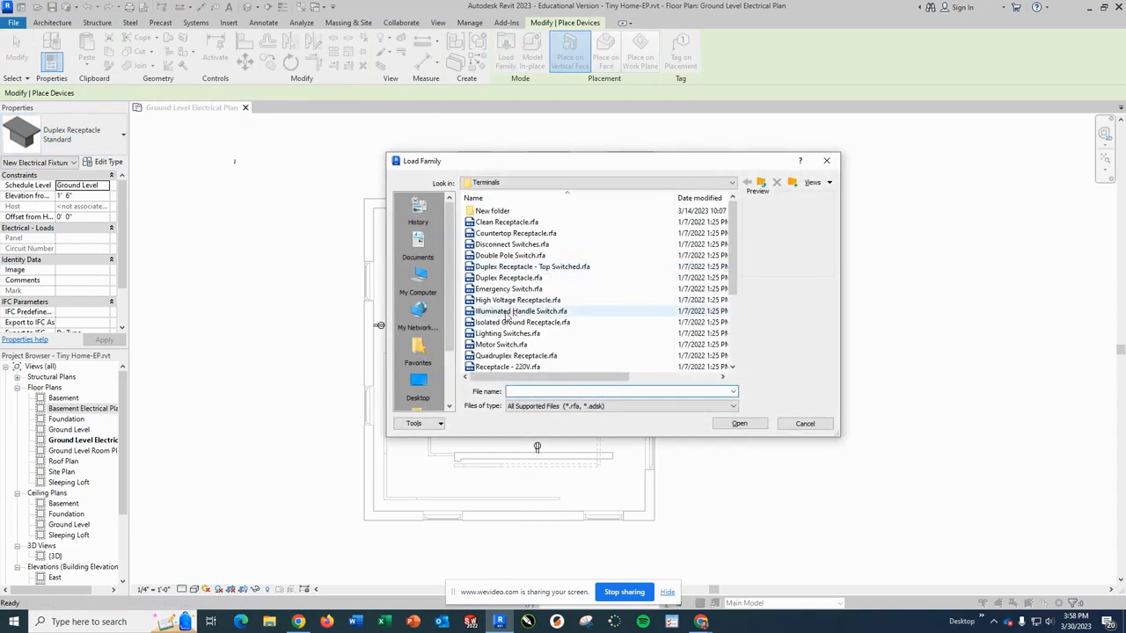
left_click(528, 268)
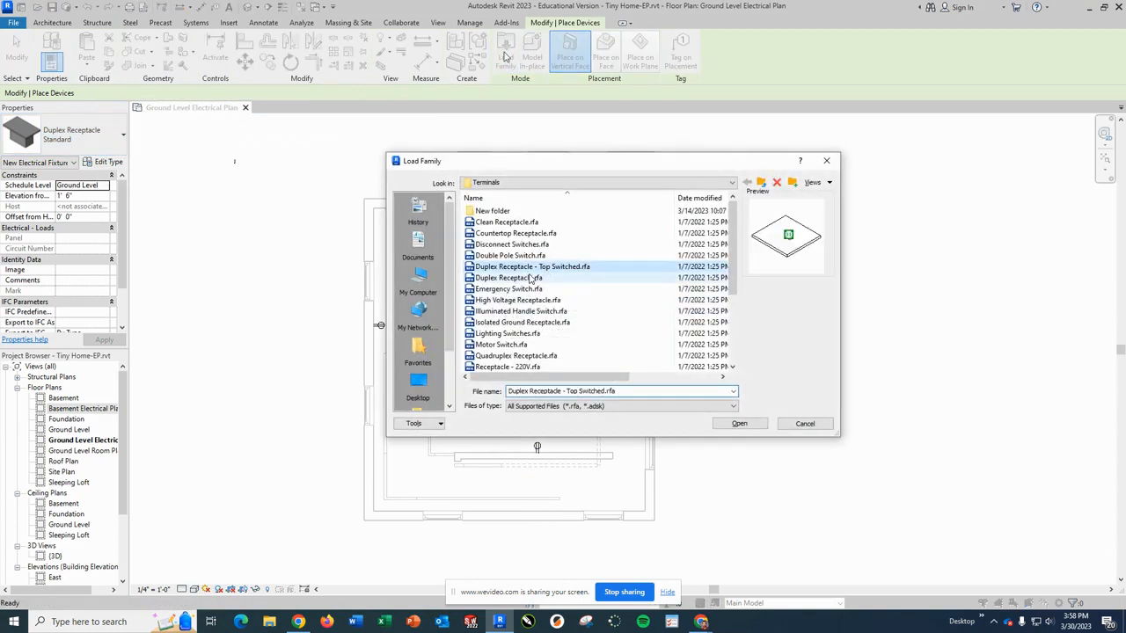
left_click(730, 424)
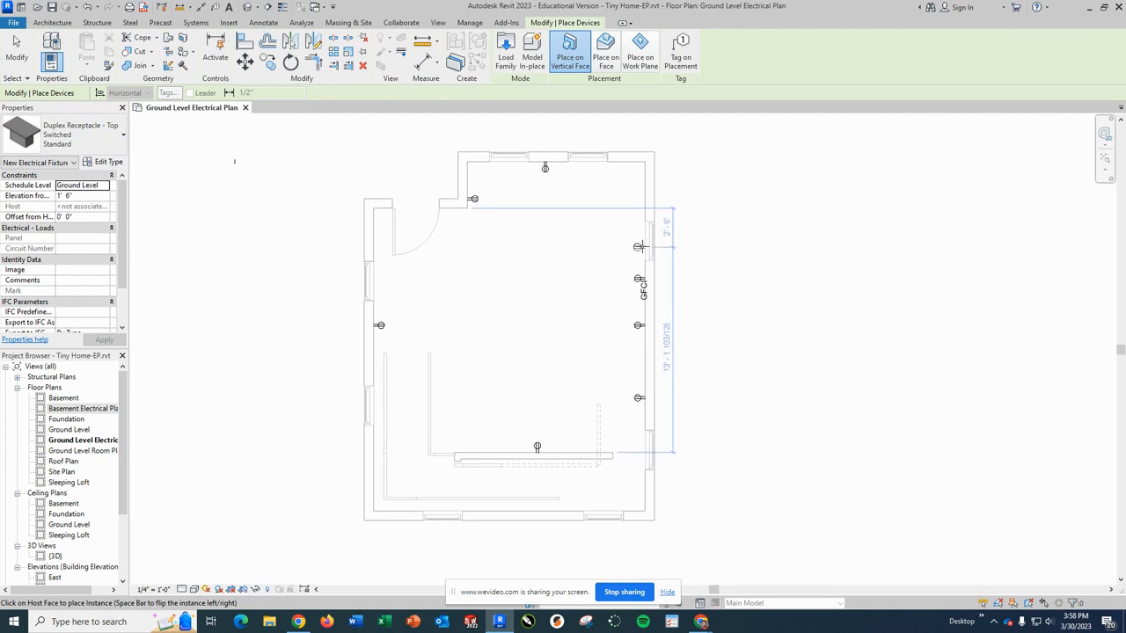
left_click(639, 247)
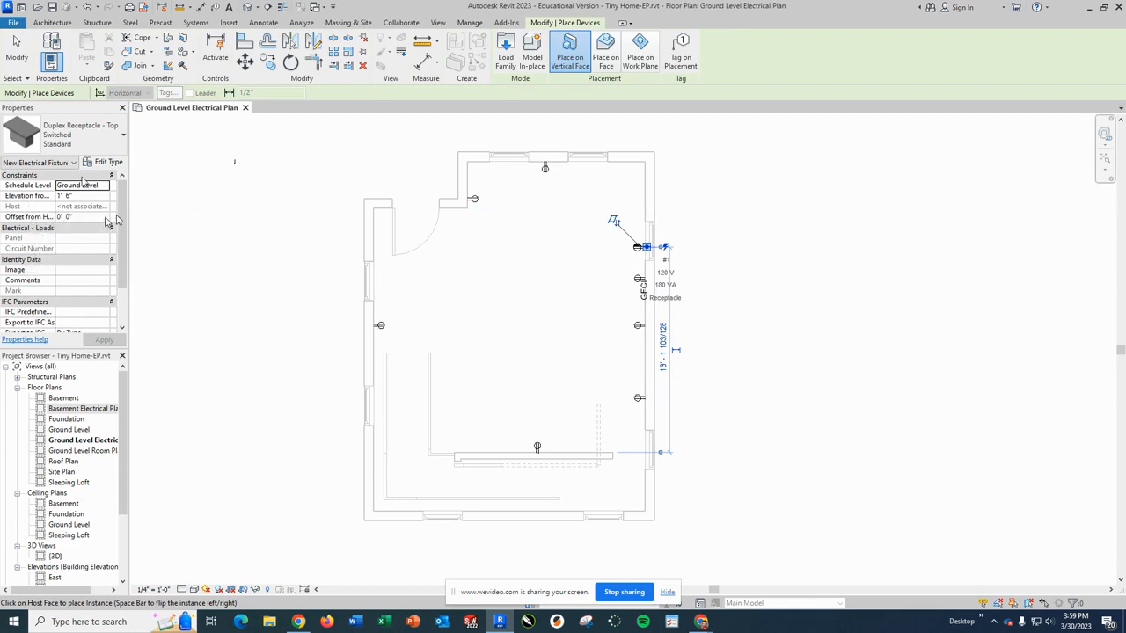
Step: Load High Voltage Receptacle.rfa, place one between the two standard receptacles on the east wall, and end the placement command
left_click(514, 58)
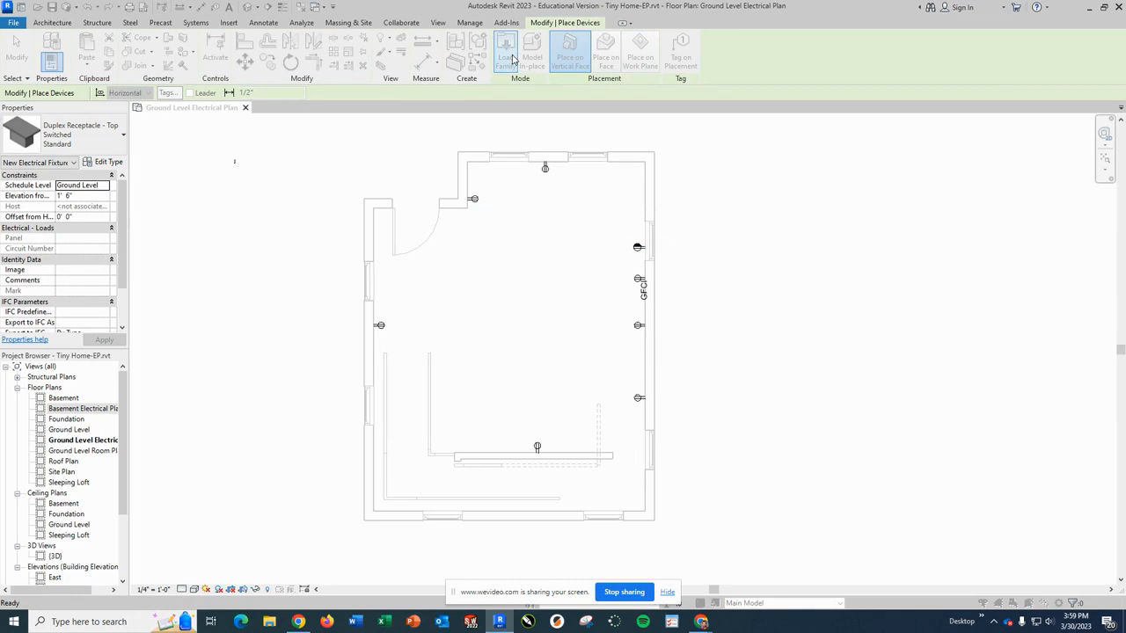
left_click(511, 300)
left_click(741, 424)
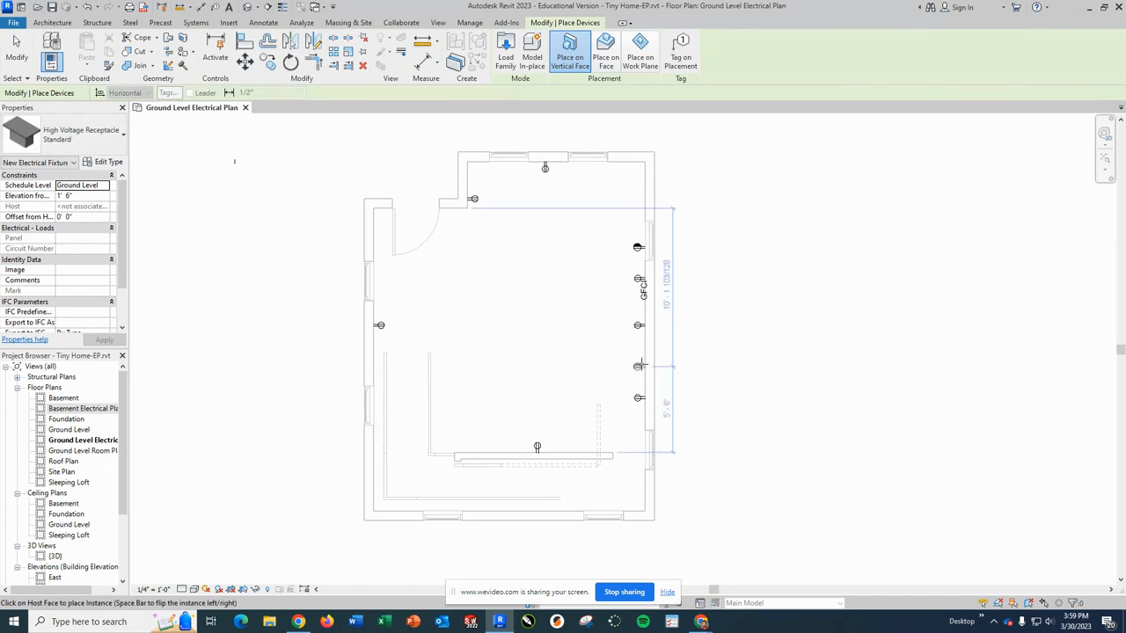
left_click(641, 366)
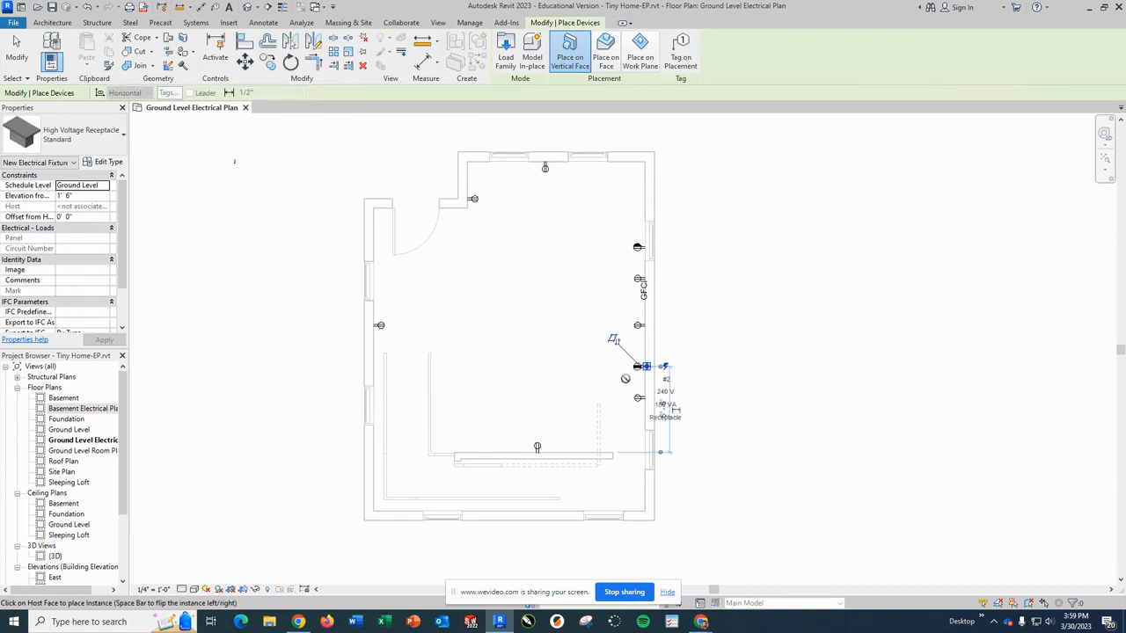
scroll(627, 379, "up", 3)
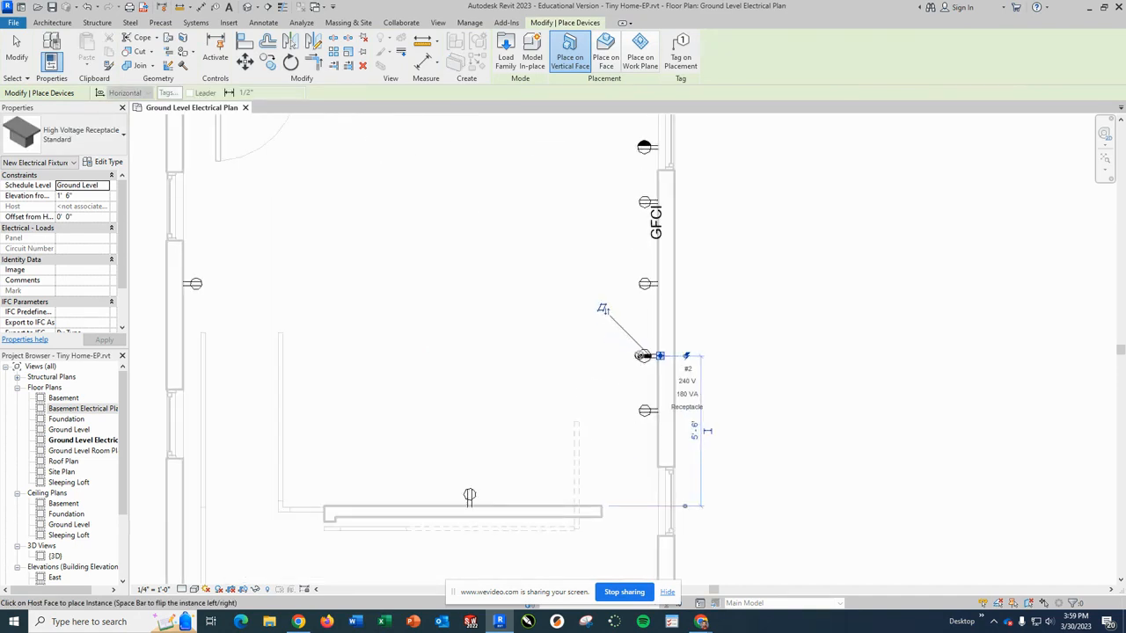
scroll(609, 360, "down", 4)
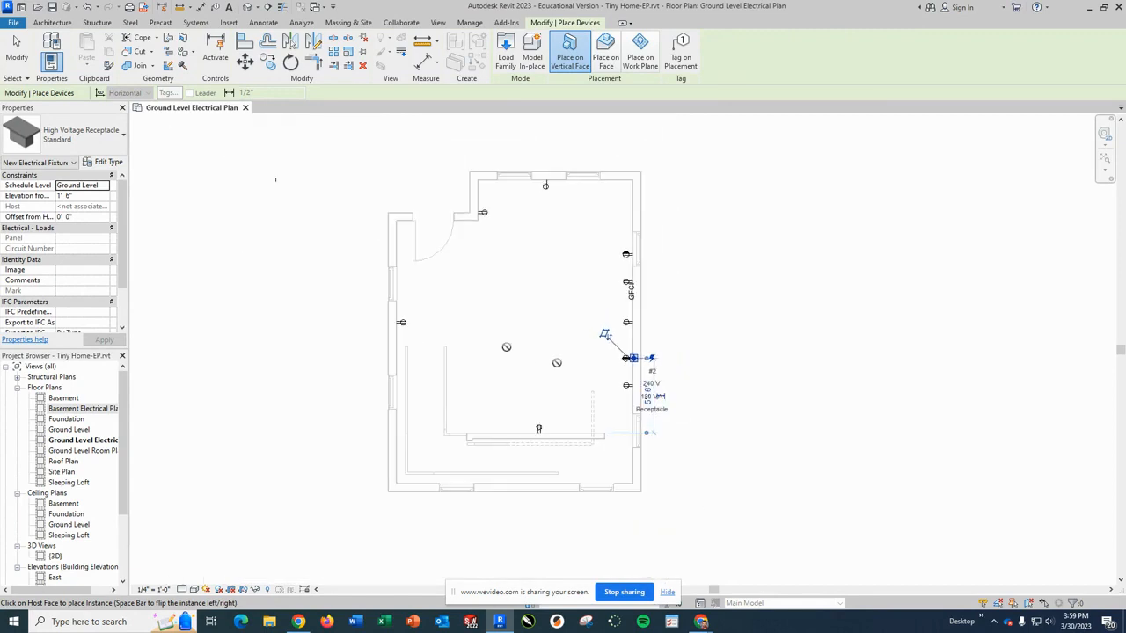
left_click(16, 48)
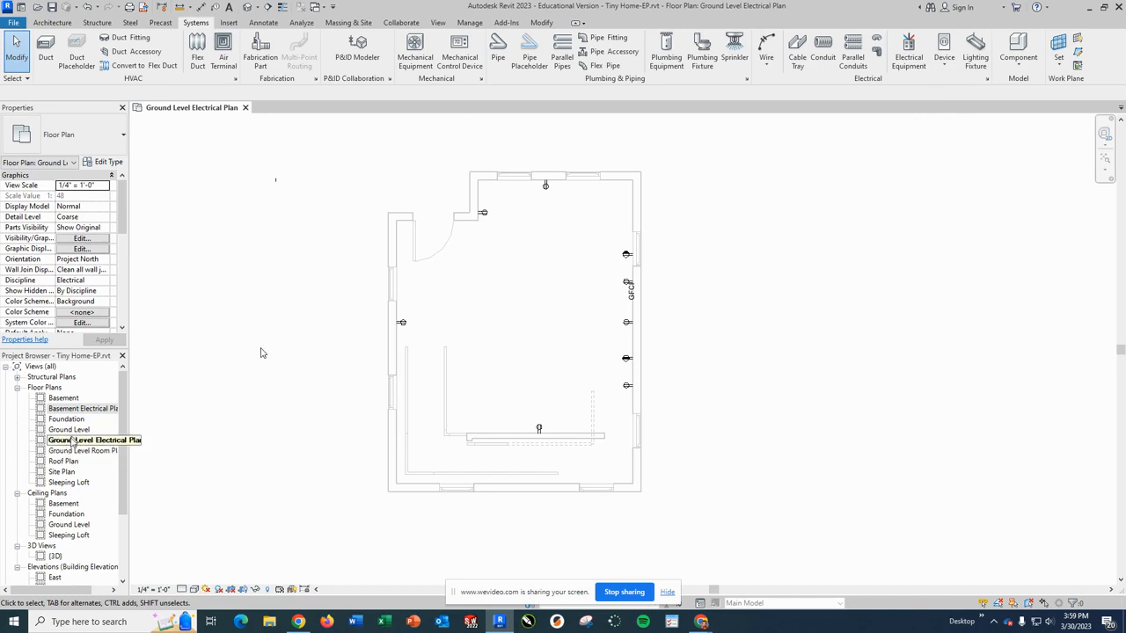
Step: Open the Ground Level ceiling plan and frame the building
double_click(68, 524)
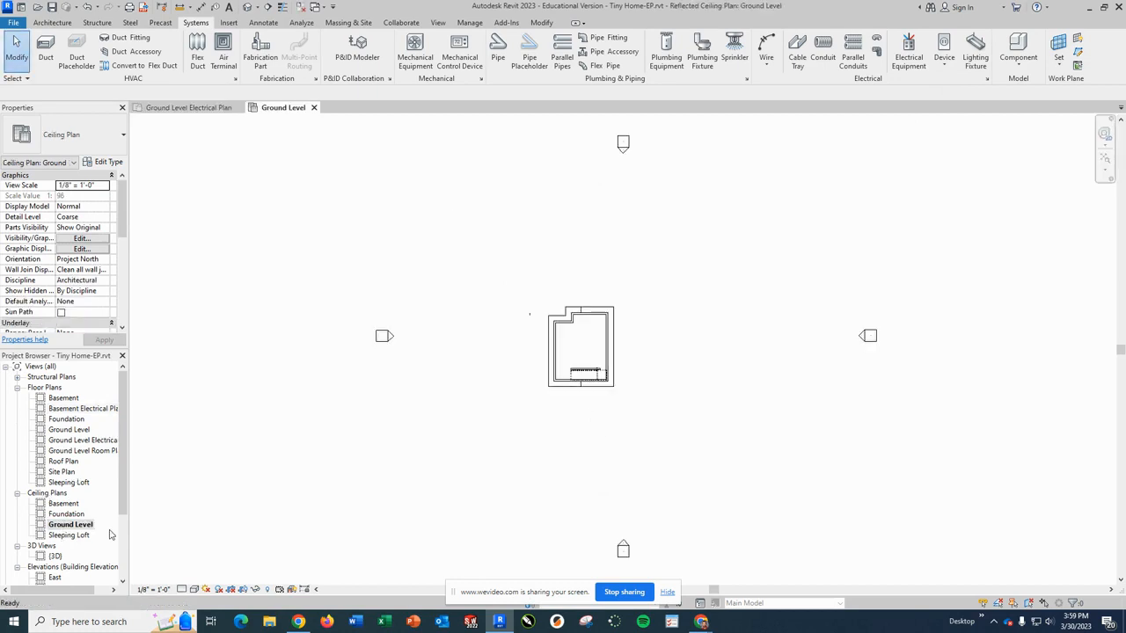
scroll(613, 318, "up", 3)
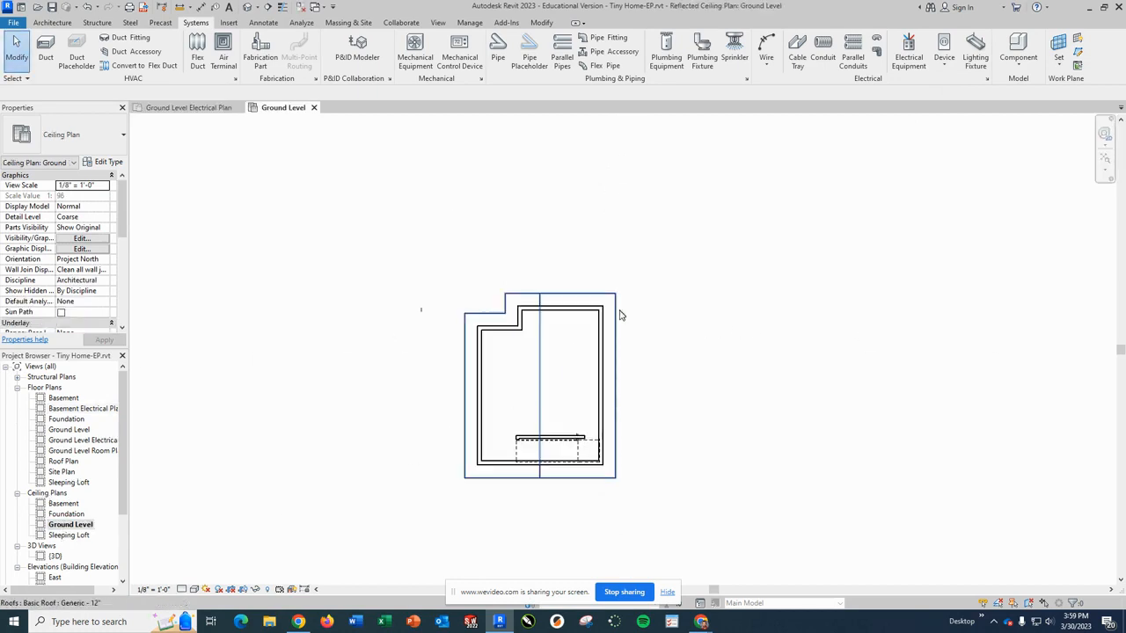
scroll(956, 171, "up", 1)
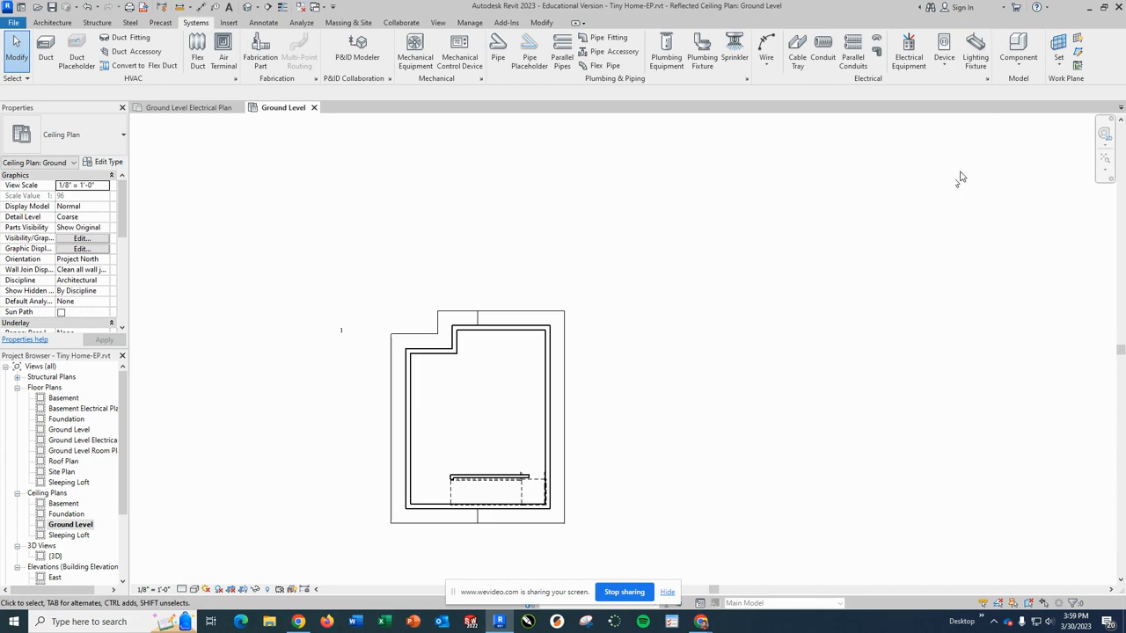
Step: Load the lighting fixture family Ceiling Light - Flat Round.rfa from the English-Imperial library's Lighting > MEP > Internal folder
left_click(977, 62)
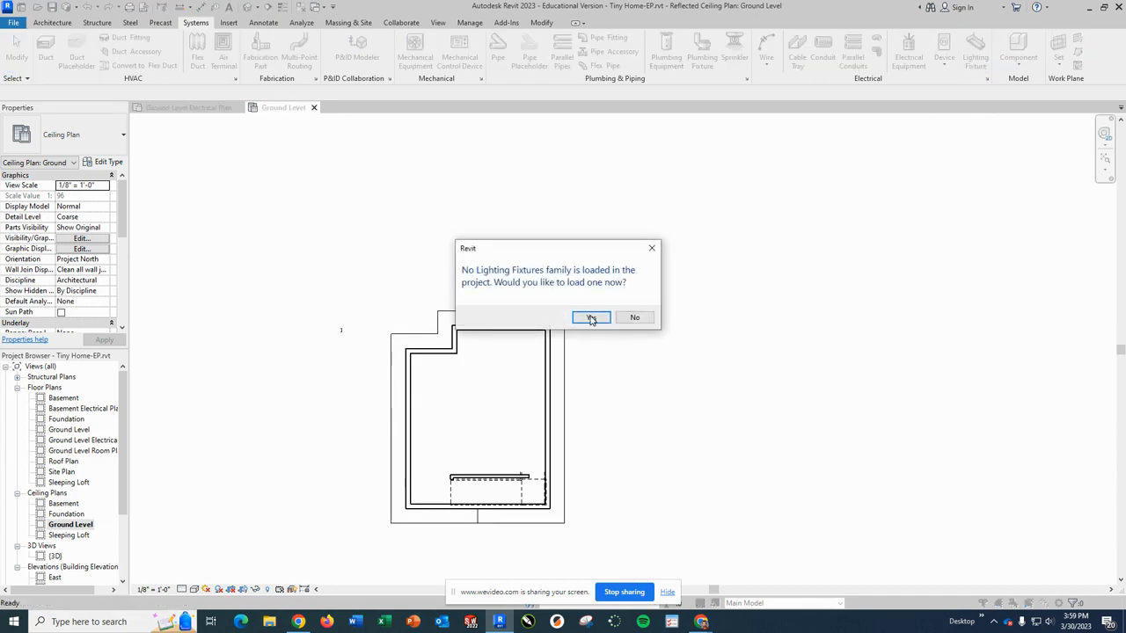
left_click(589, 318)
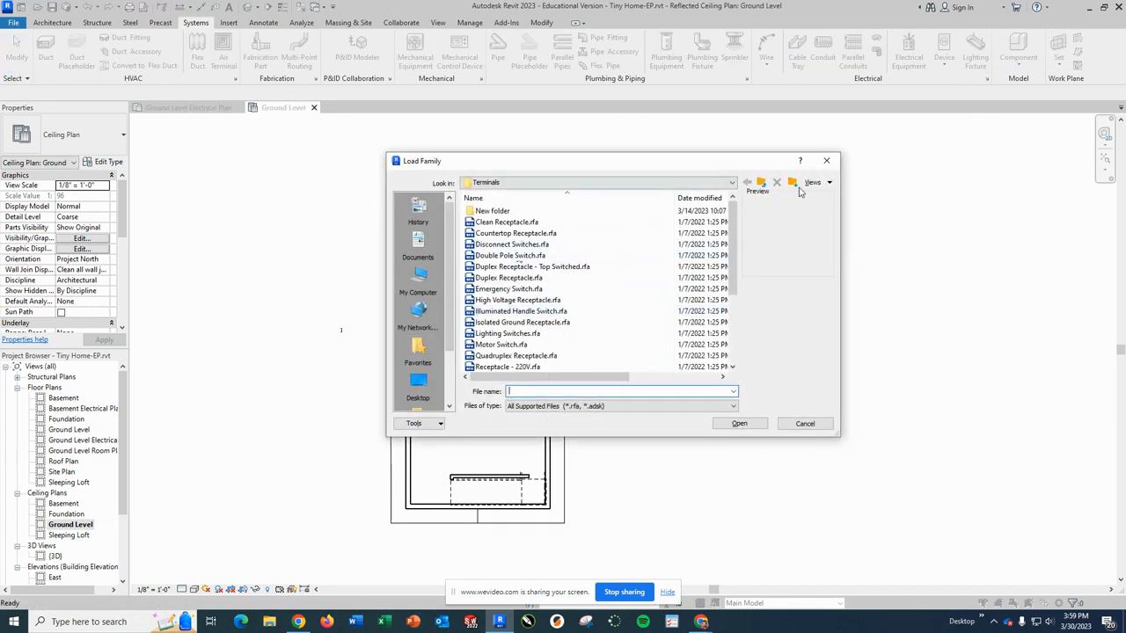
left_click(762, 183)
left_click(762, 183)
left_click(762, 183)
left_click(762, 183)
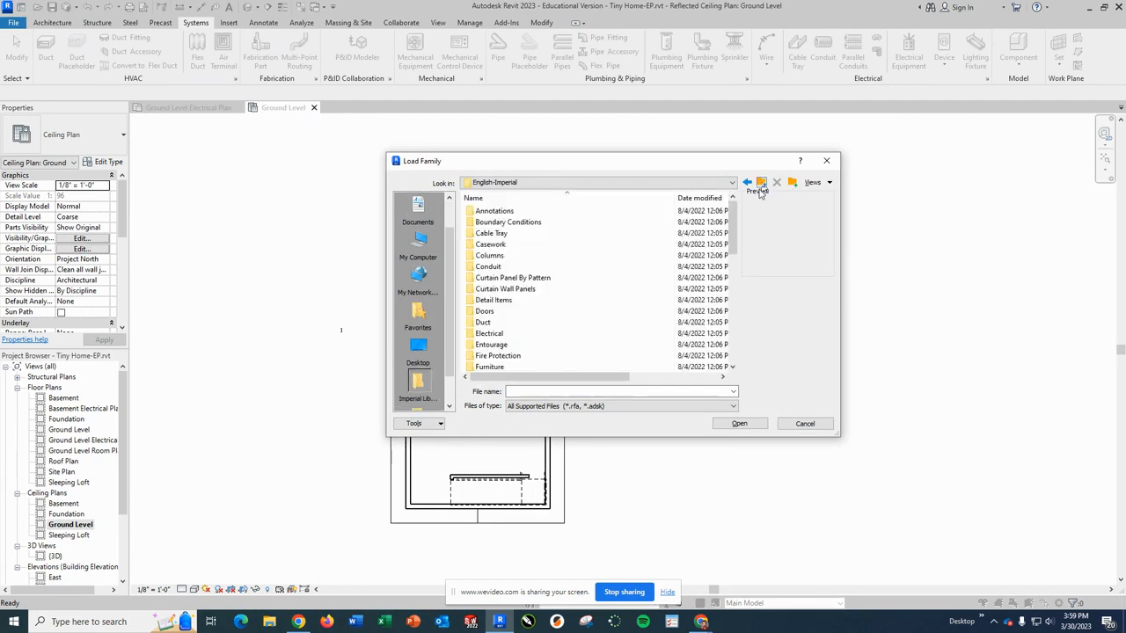
scroll(521, 335, "down", 2)
left_click(498, 324)
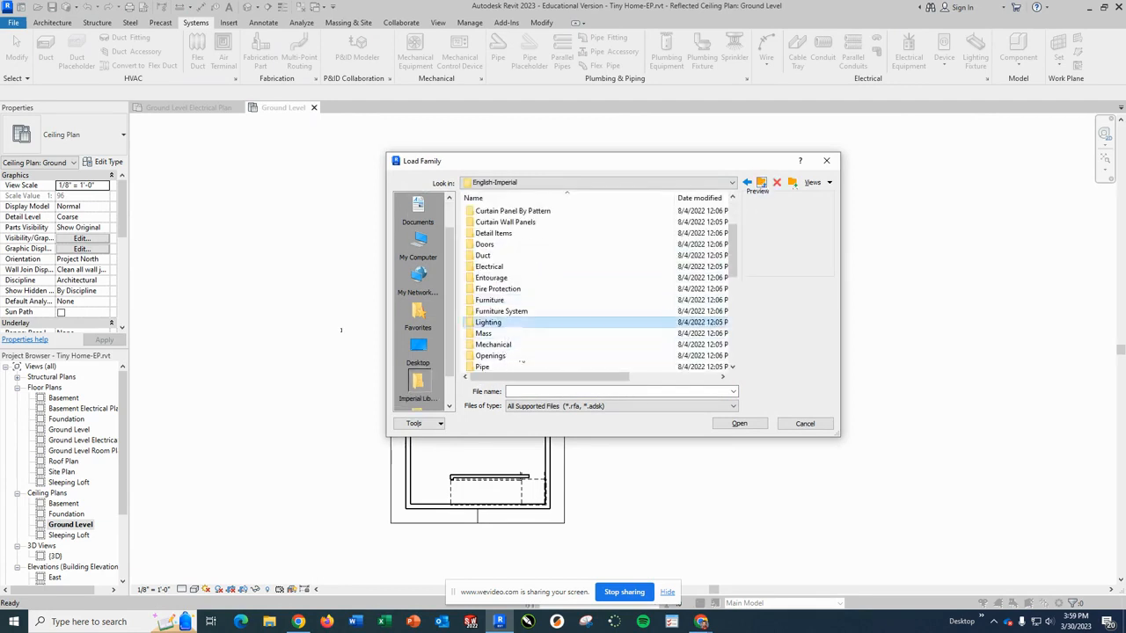
double_click(498, 324)
double_click(484, 225)
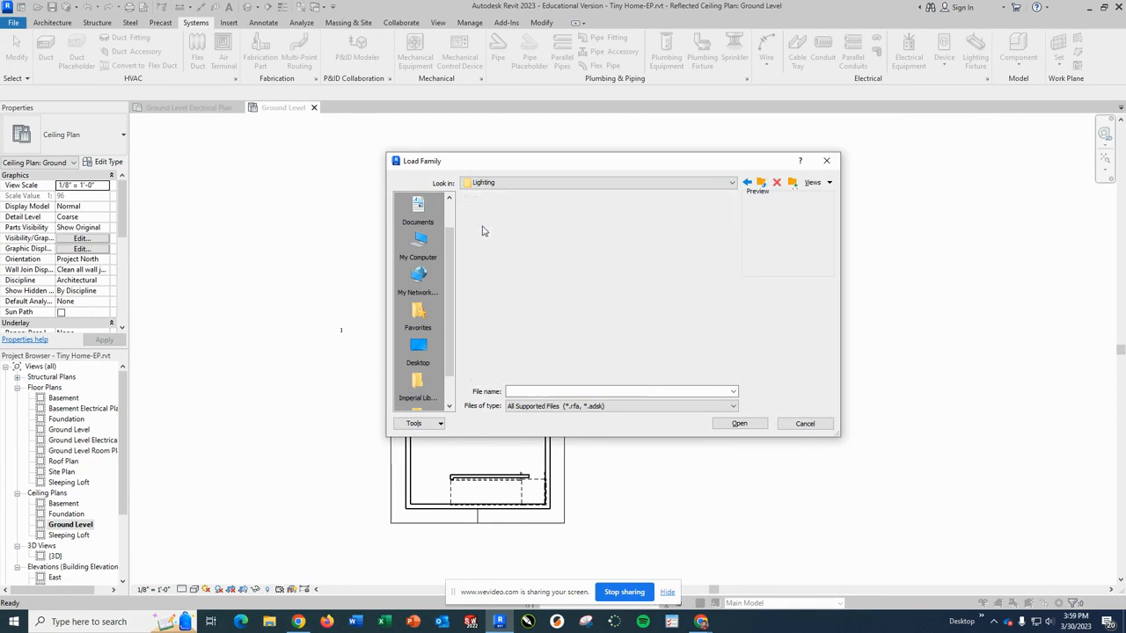
double_click(493, 223)
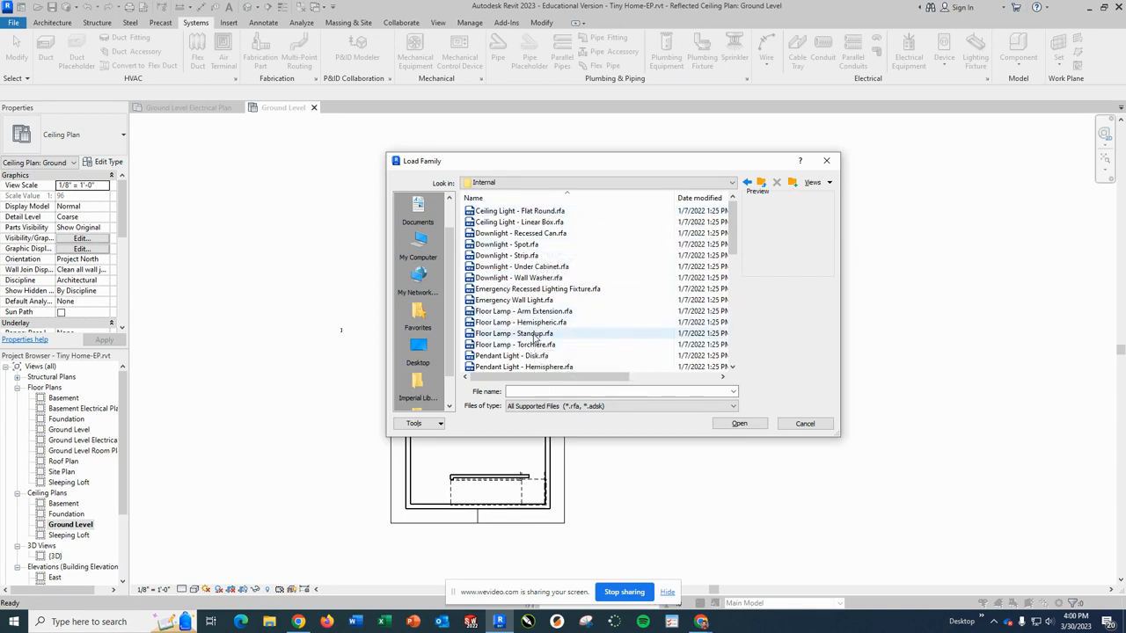
left_click(519, 211)
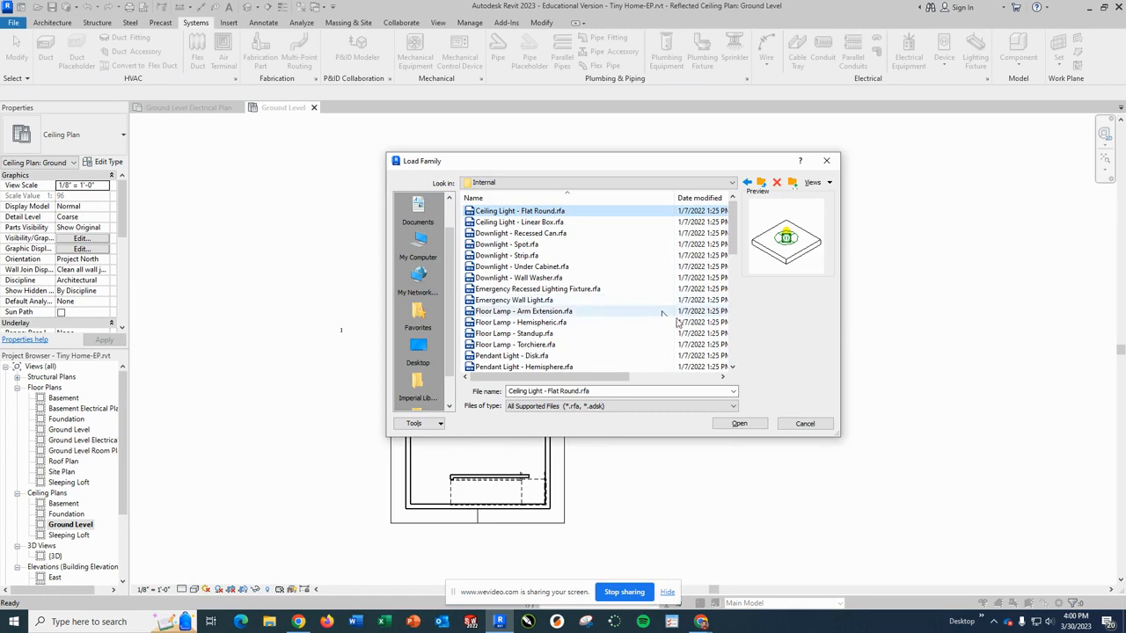
left_click(739, 424)
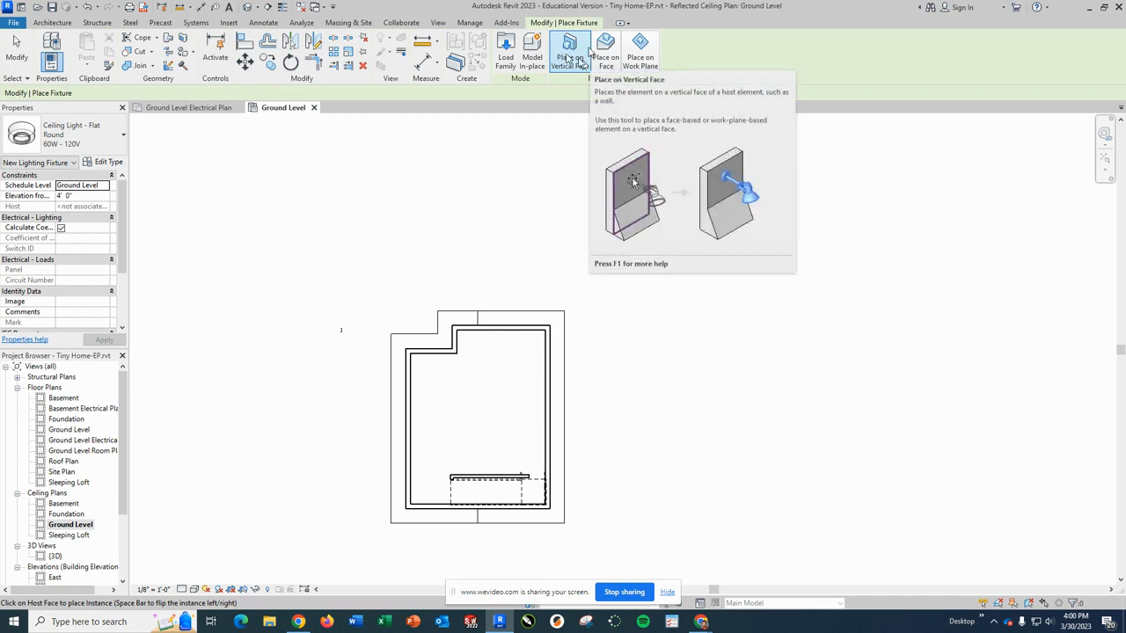
Step: Place five flat round ceiling lights on the ceiling face: four in a rectangle in the main room and one in the southwest corner
left_click(599, 50)
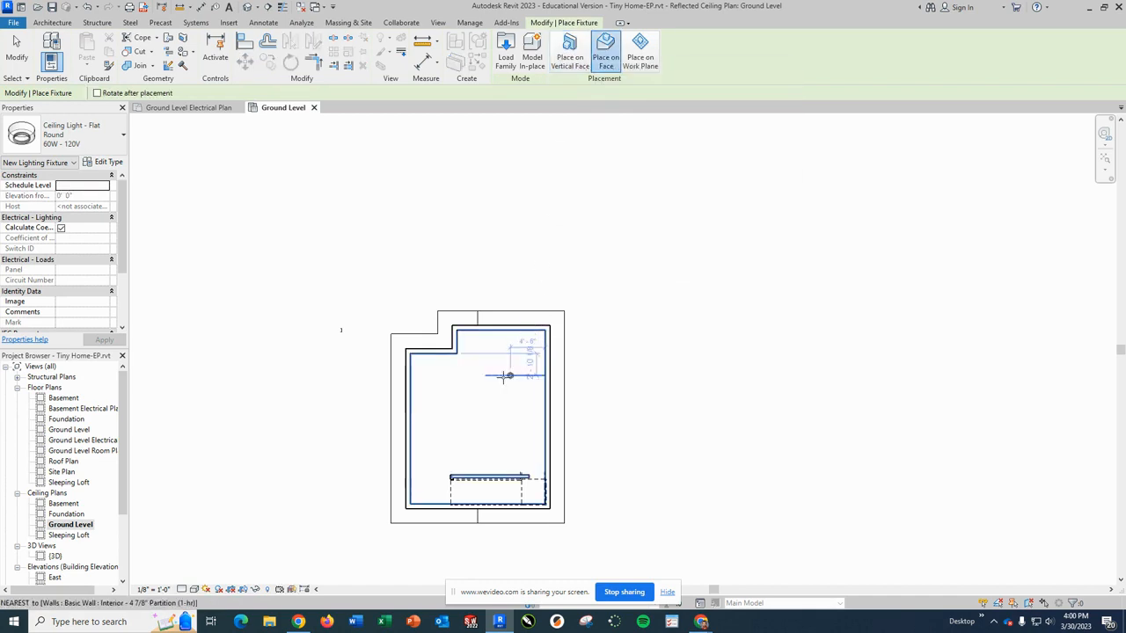
left_click(456, 453)
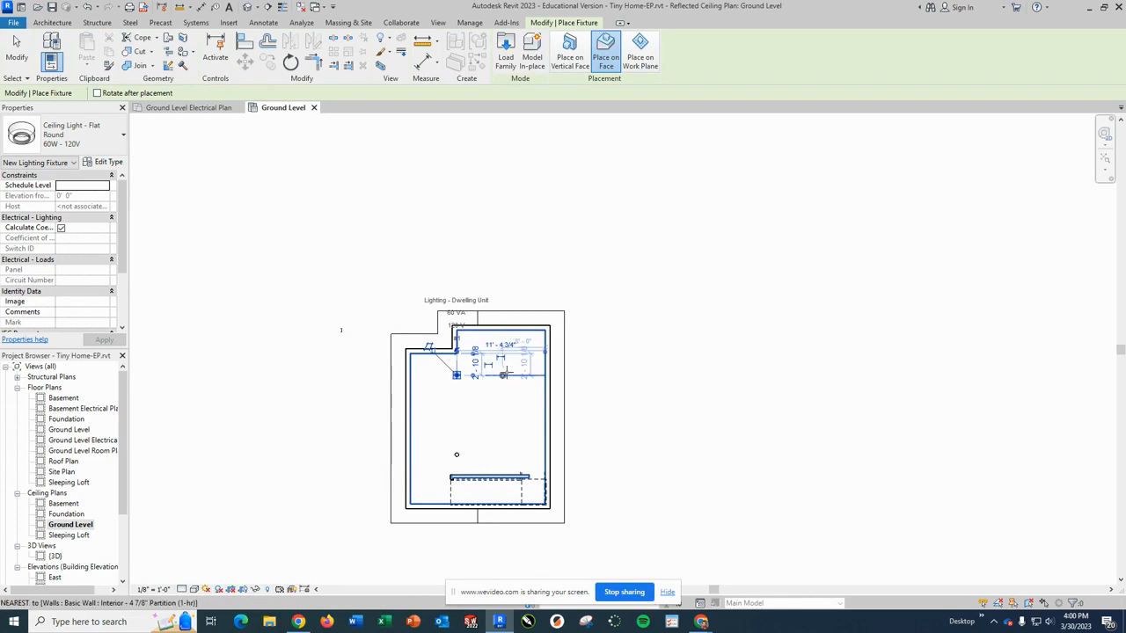
left_click(457, 376)
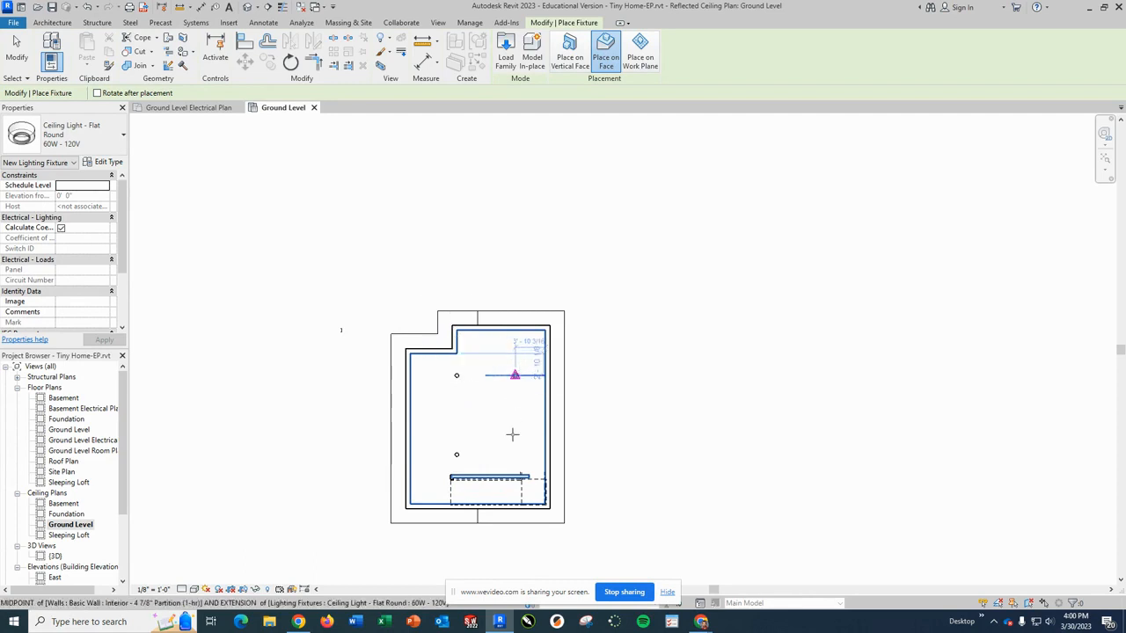
left_click(514, 374)
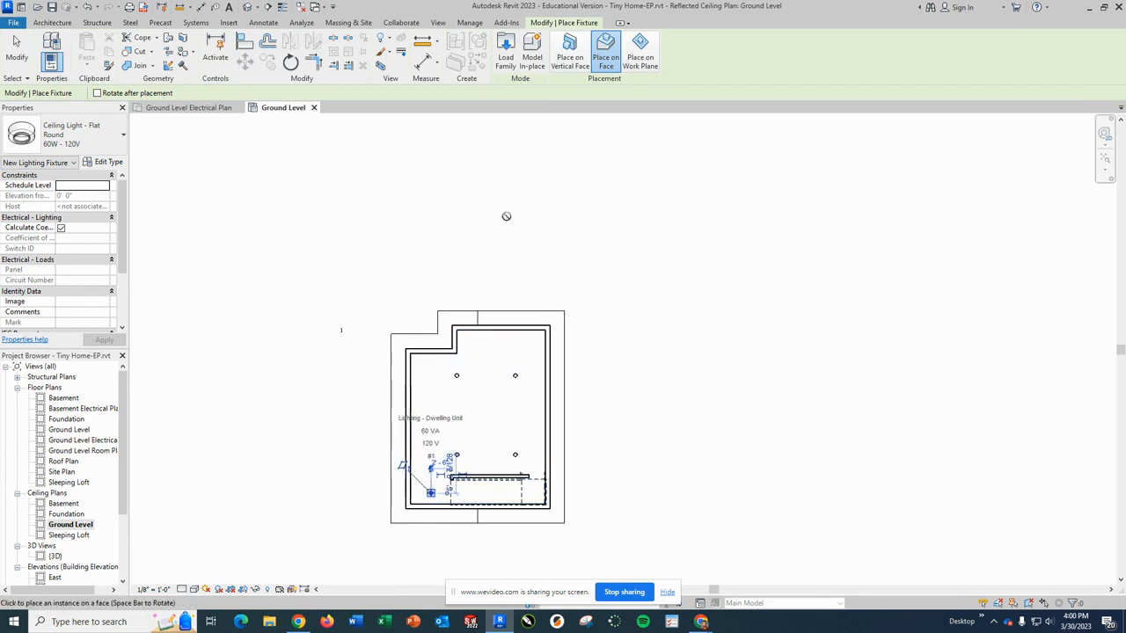
Step: Load Pendant Light - Disk.rfa and place one near the north wall, about 6'-6" from the east wall
left_click(506, 52)
scroll(533, 263, "down", 1)
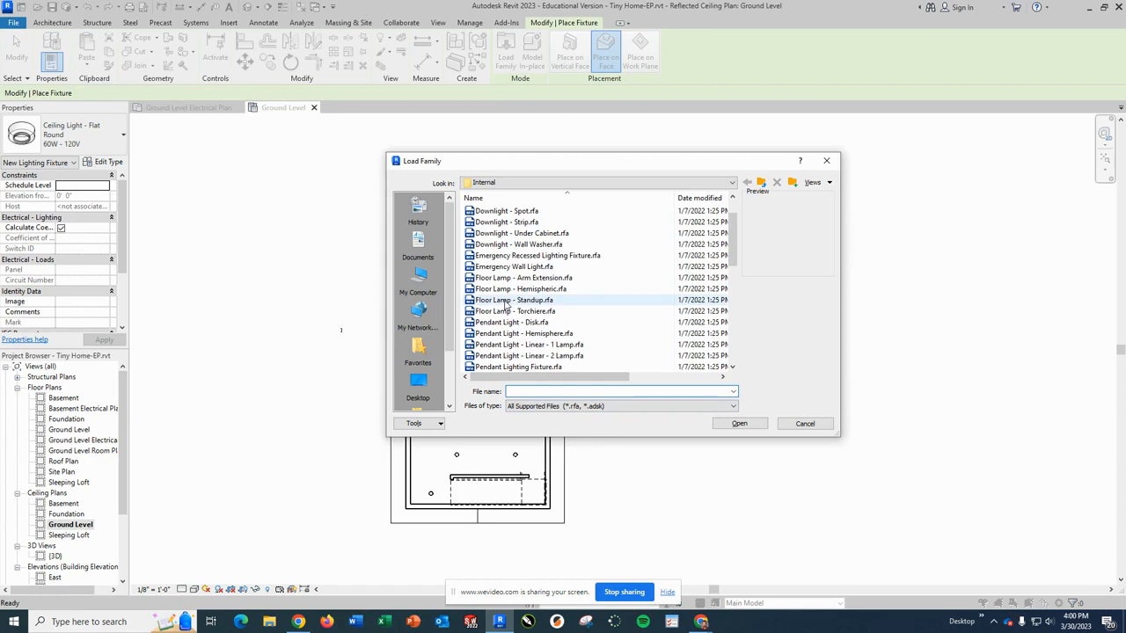
left_click(509, 323)
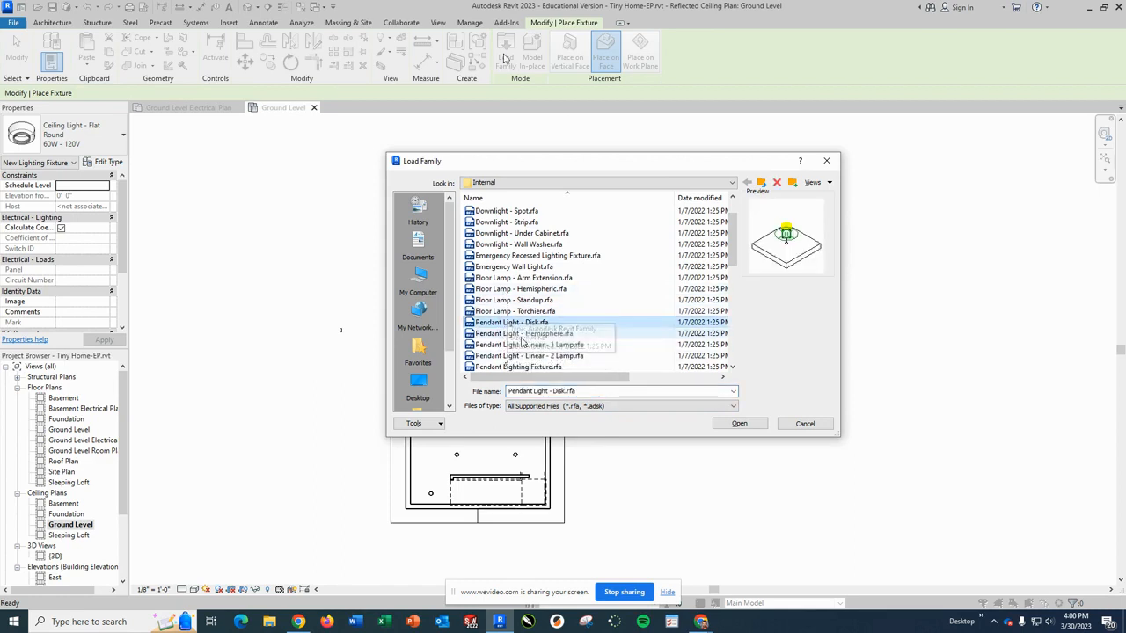
left_click(739, 424)
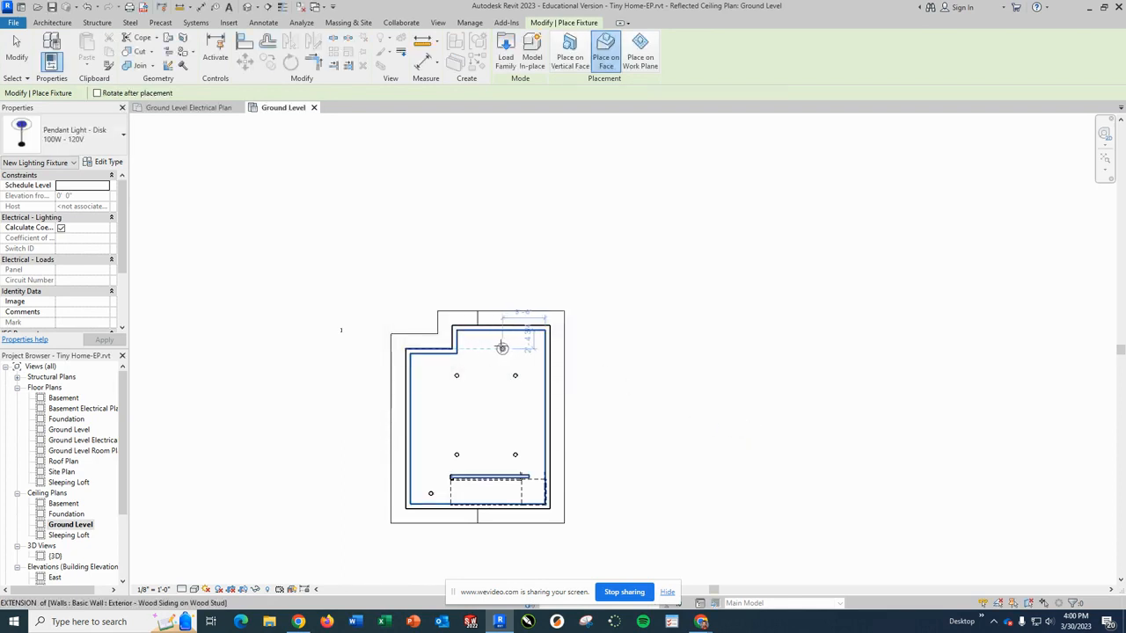
left_click(494, 349)
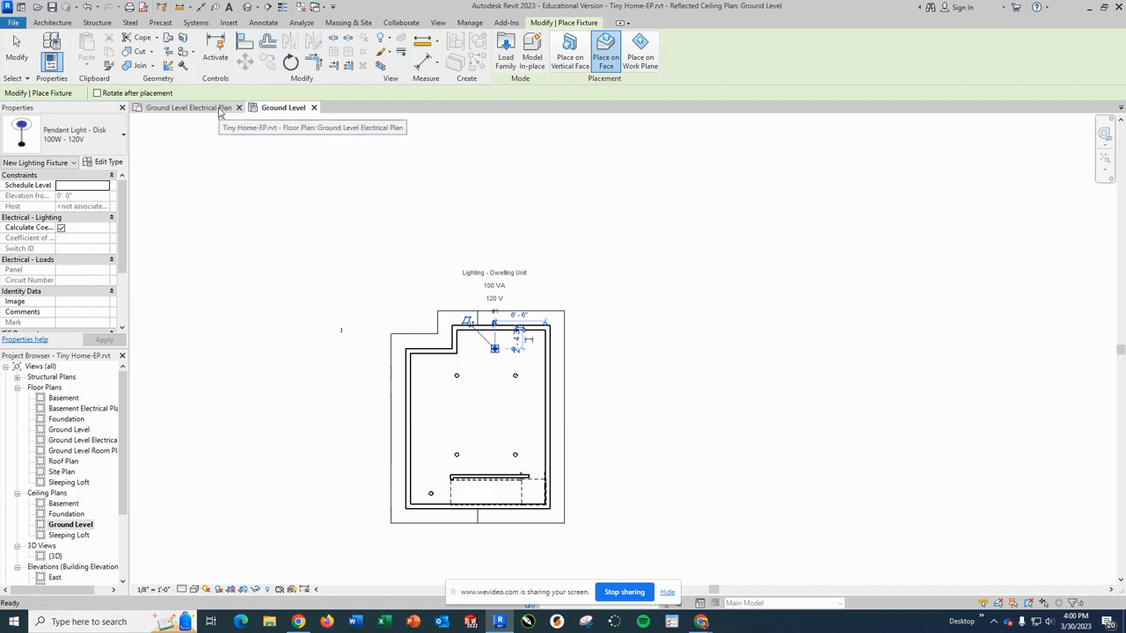
Step: In the Ground Level Electrical Plan, move the disk pendant light slightly south to about 3'-0" from the north wall
left_click(185, 107)
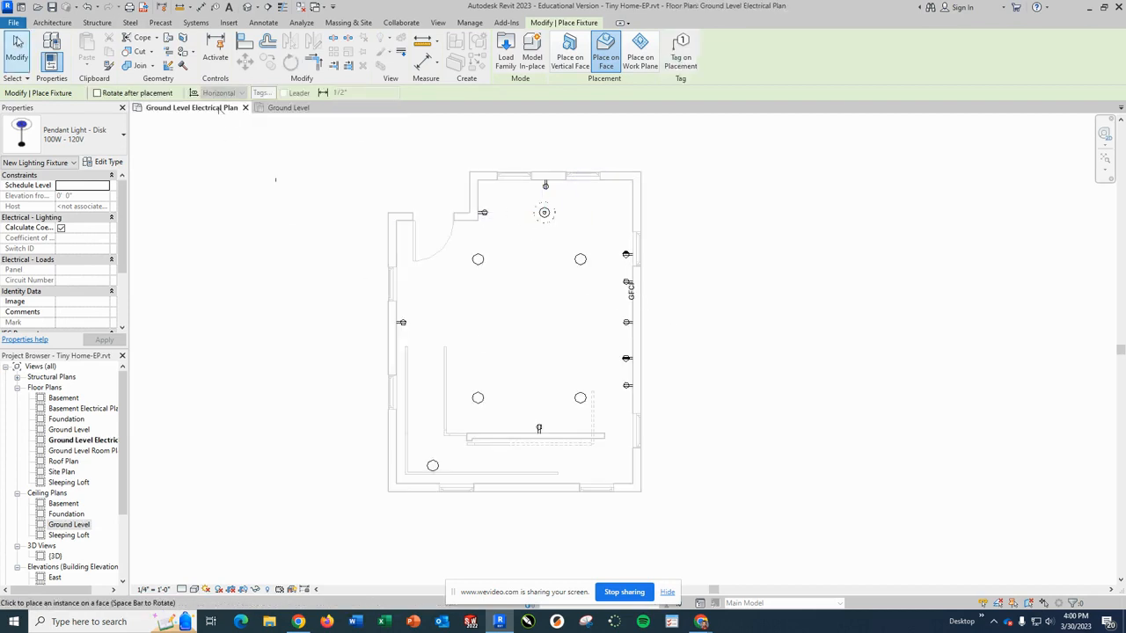
key("Escape")
left_click(547, 220)
left_click_drag(548, 233, 550, 239)
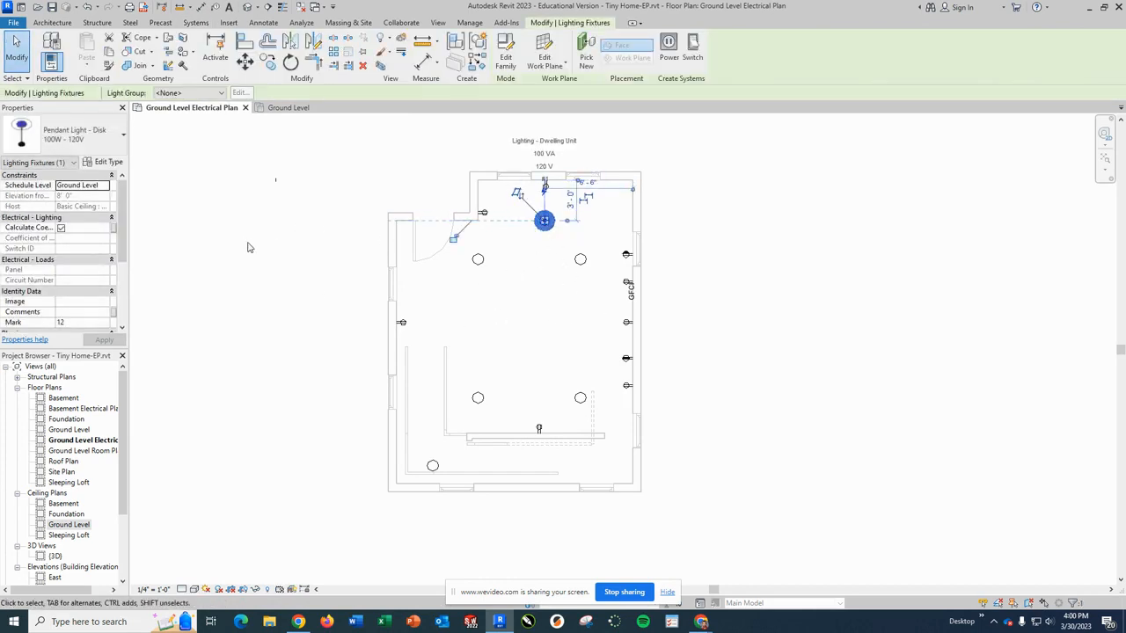
key("Escape")
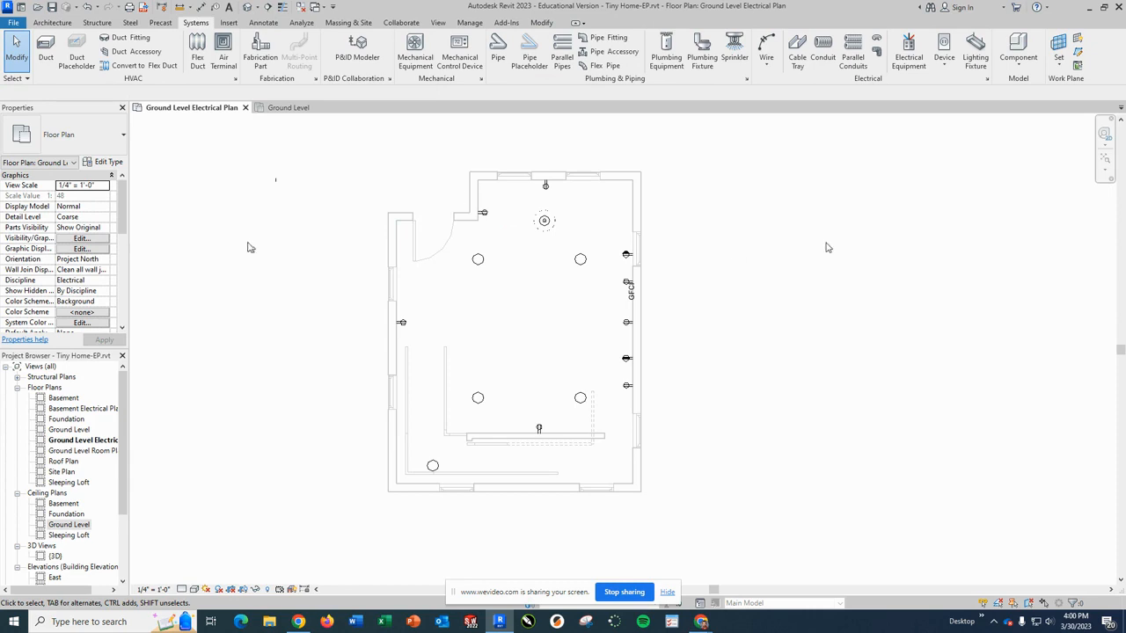
Step: Load the lighting device family Lighting Switches.rfa from the English-Imperial library's Electrical > MEP > Electric Power > Terminals folder
left_click(945, 67)
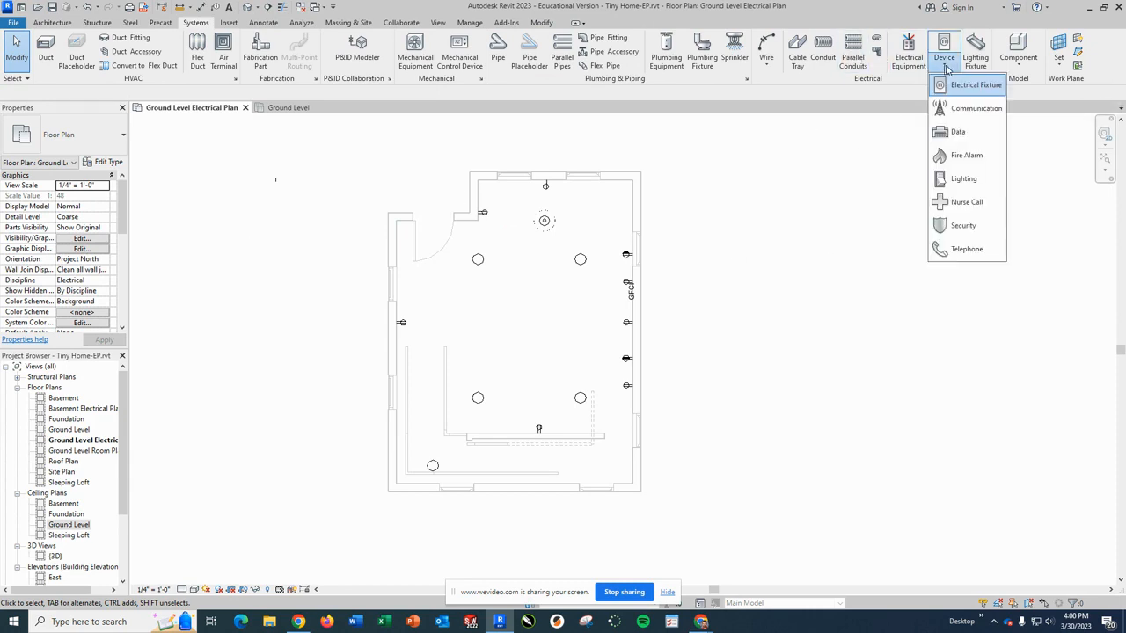
left_click(968, 180)
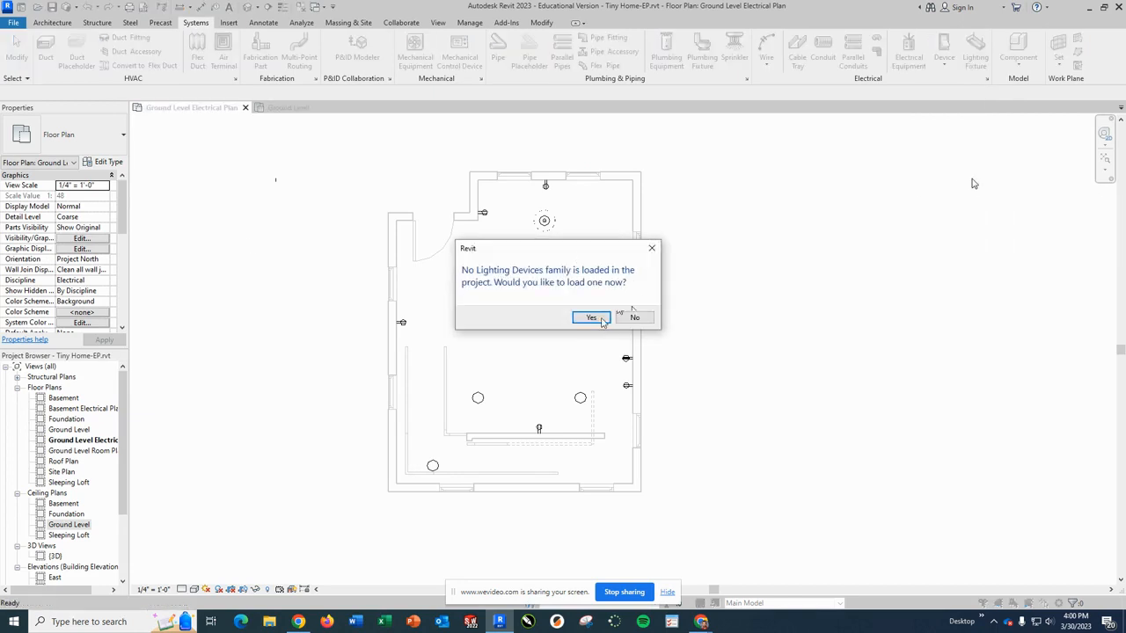
left_click(591, 317)
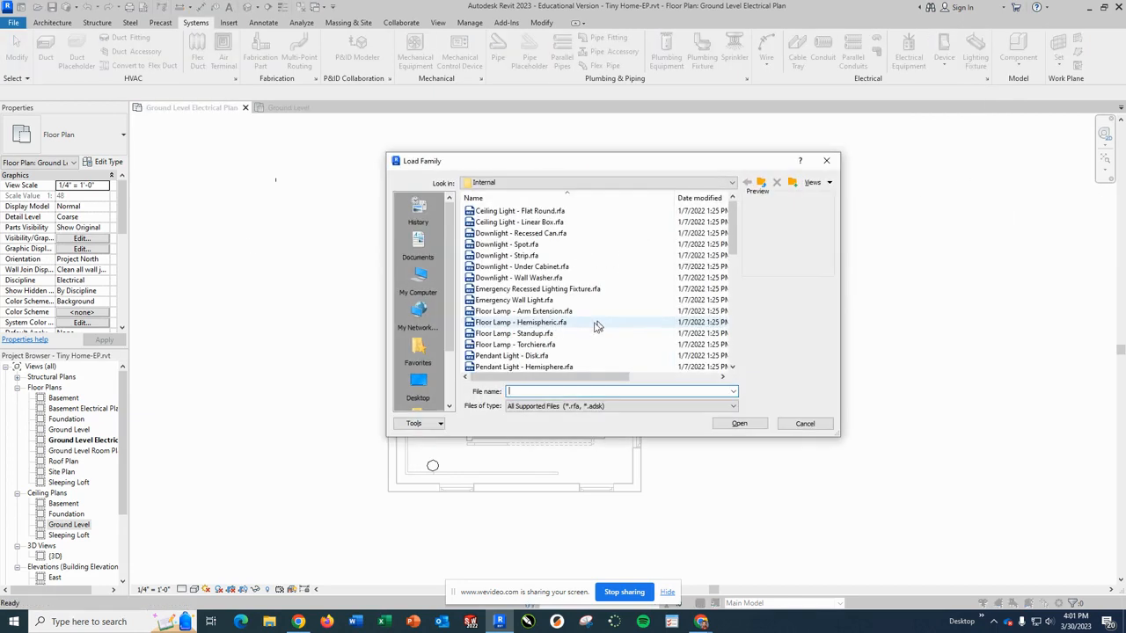
left_click(761, 182)
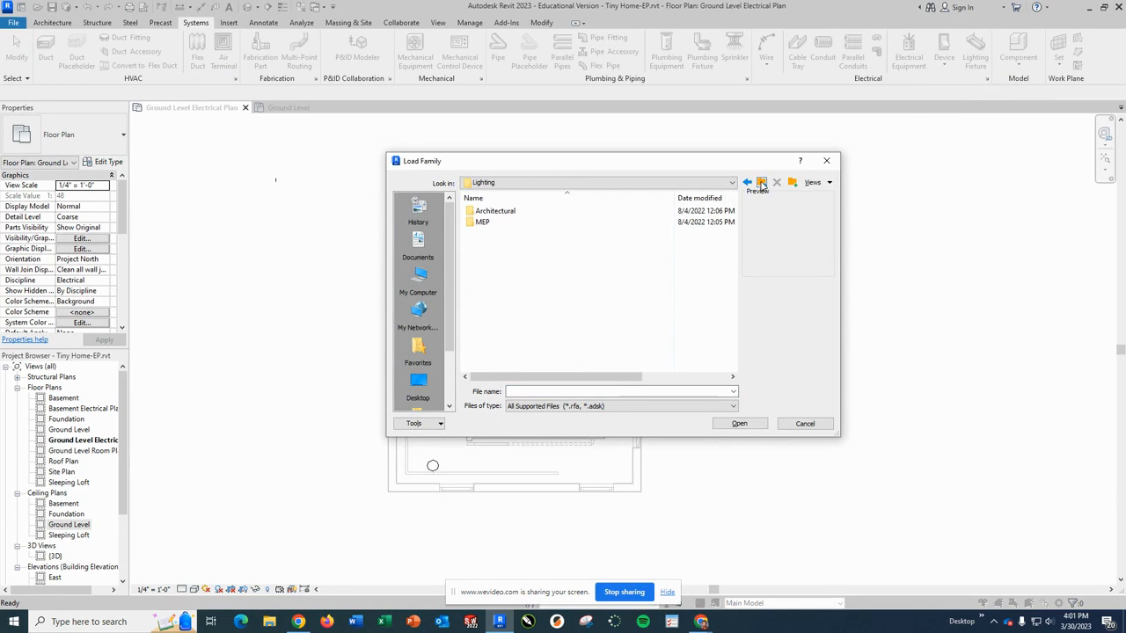
left_click(762, 182)
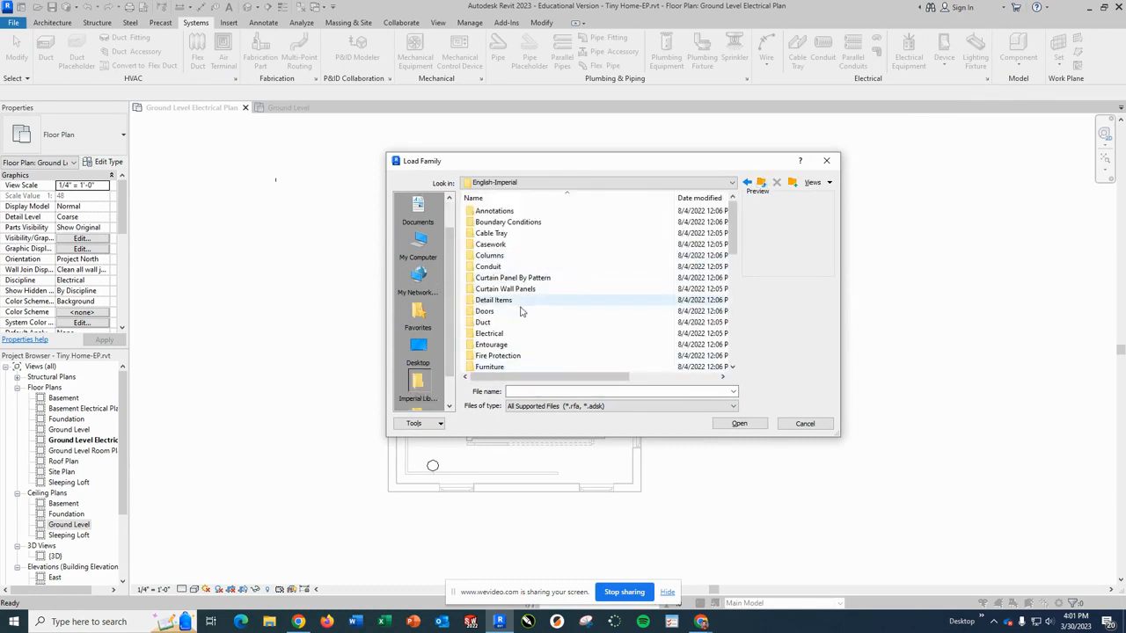
scroll(520, 312, "down", 1)
scroll(509, 356, "down", 2)
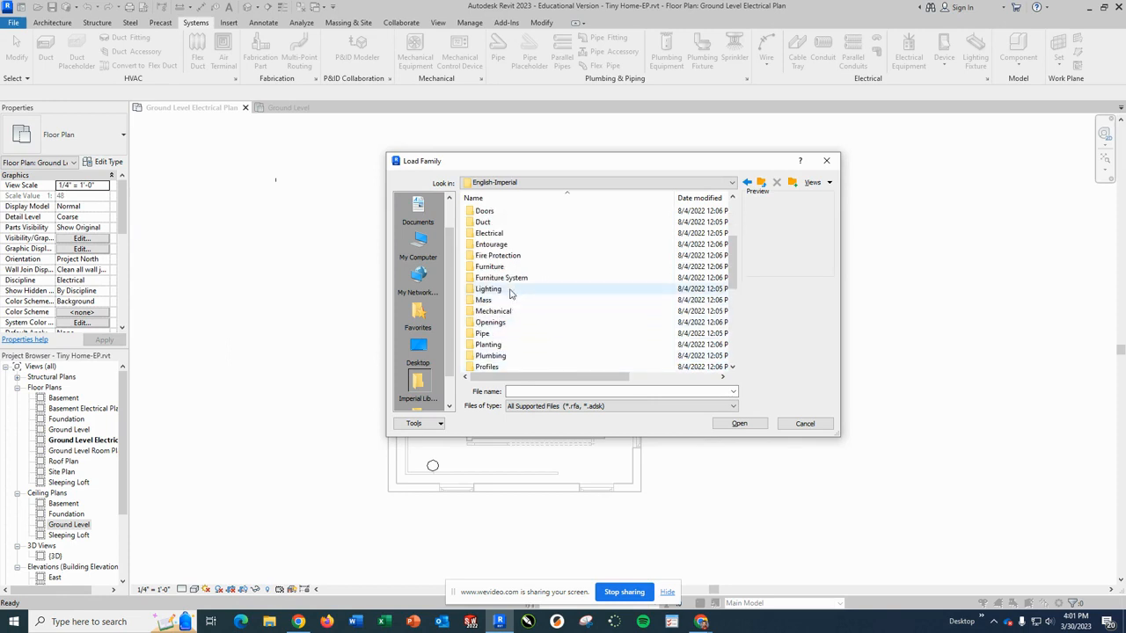
double_click(491, 234)
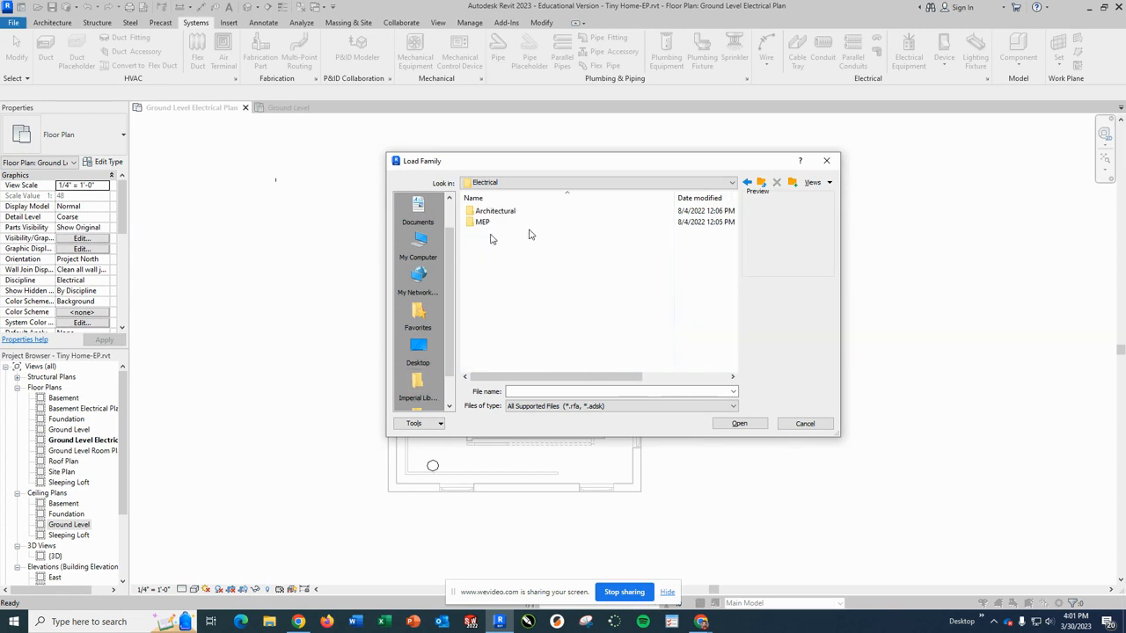
double_click(483, 221)
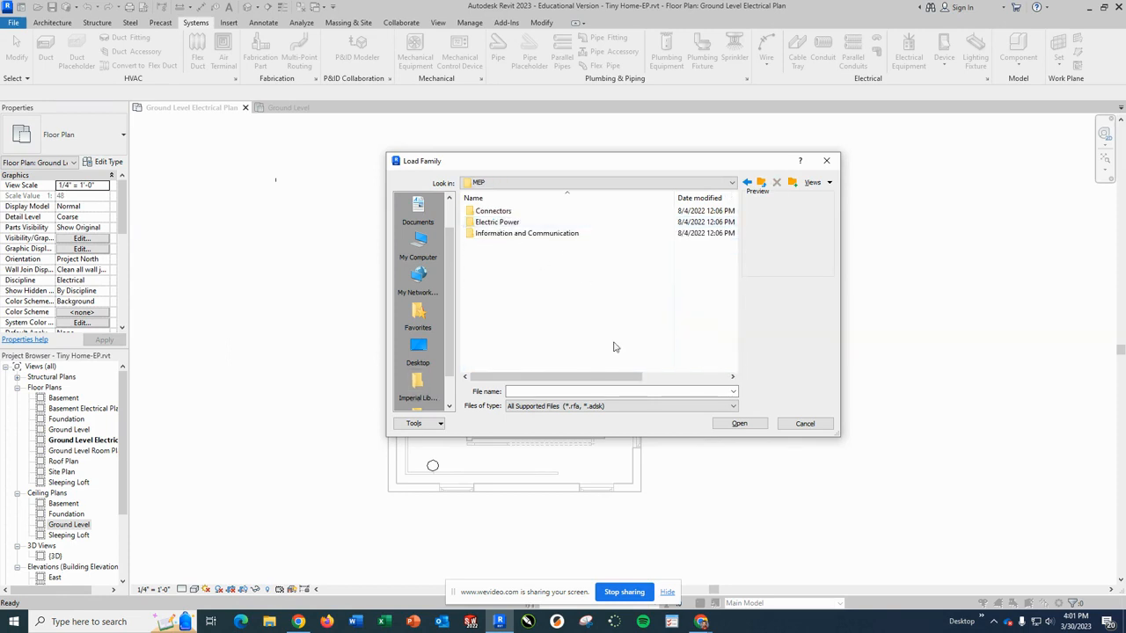
double_click(492, 225)
double_click(491, 246)
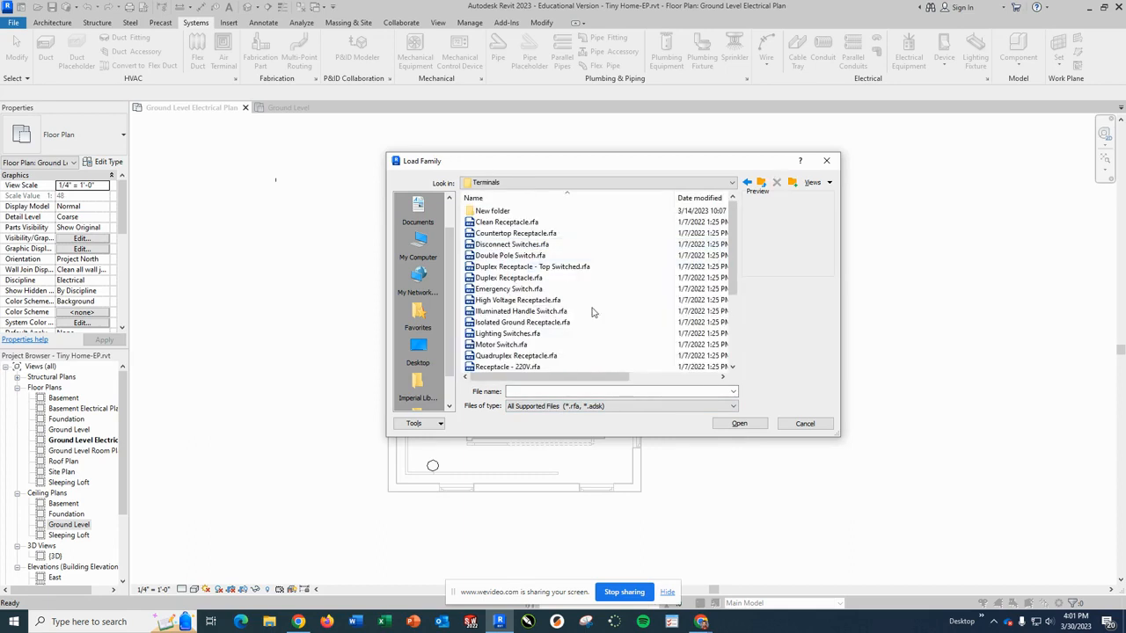
left_click(527, 334)
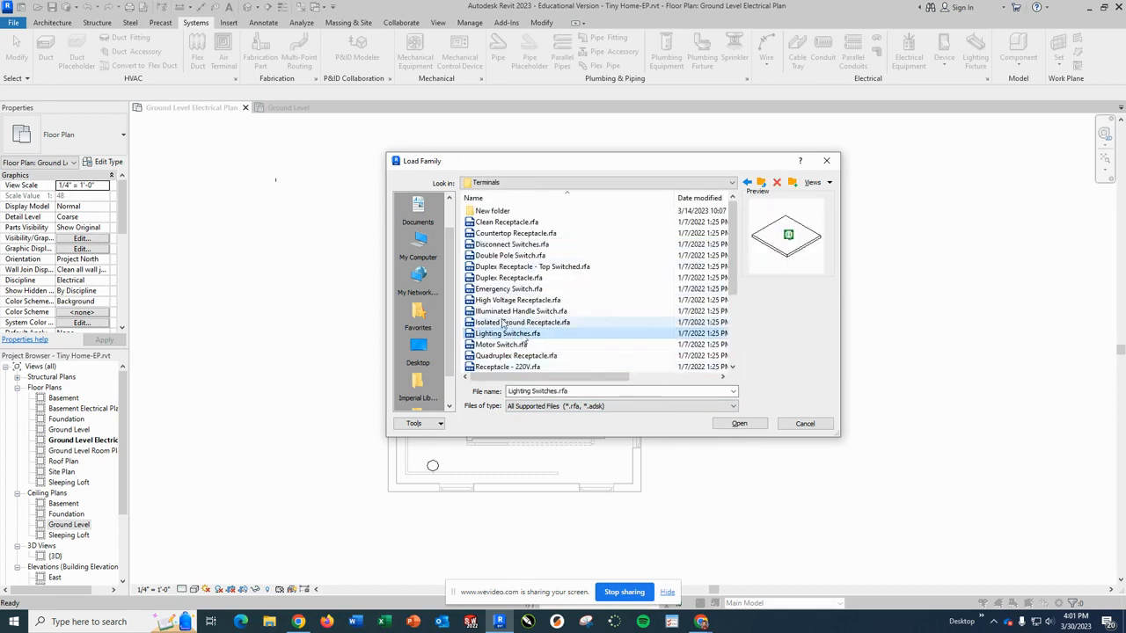
left_click(740, 424)
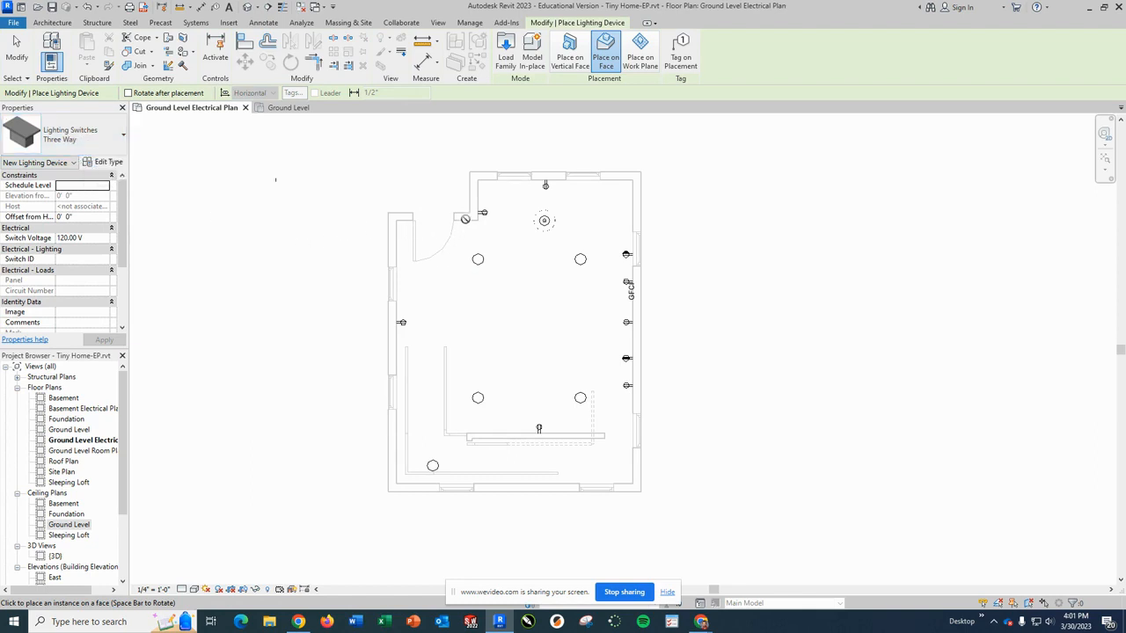
Step: Place two Three Way lighting switches on vertical faces: one beside the entry door and one on the west wall below the receptacle
left_click(570, 52)
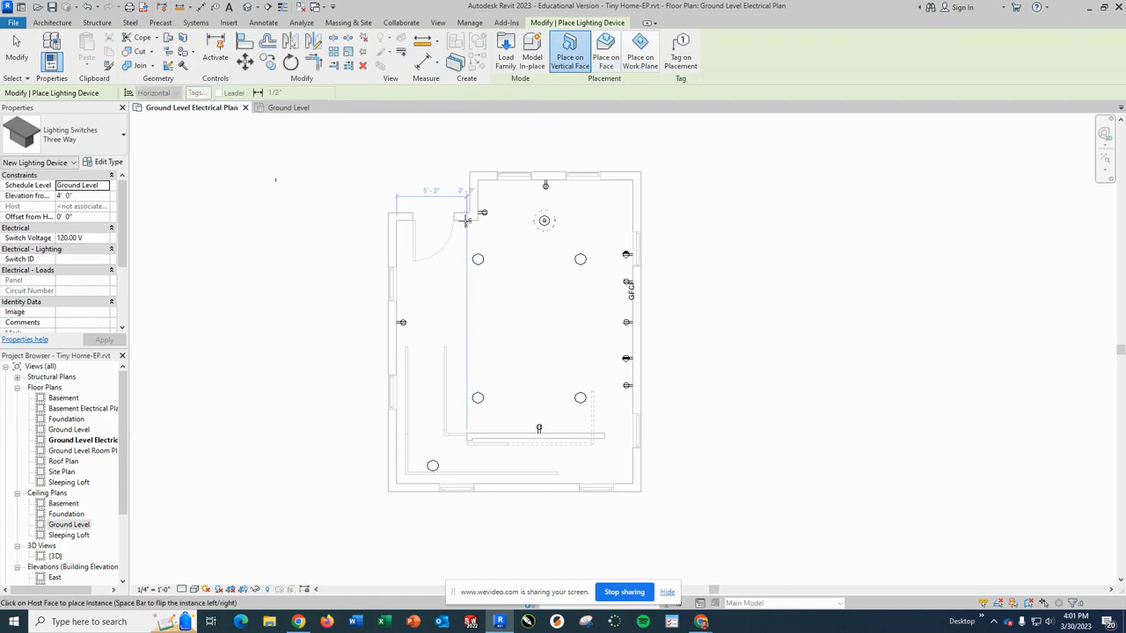
left_click(467, 219)
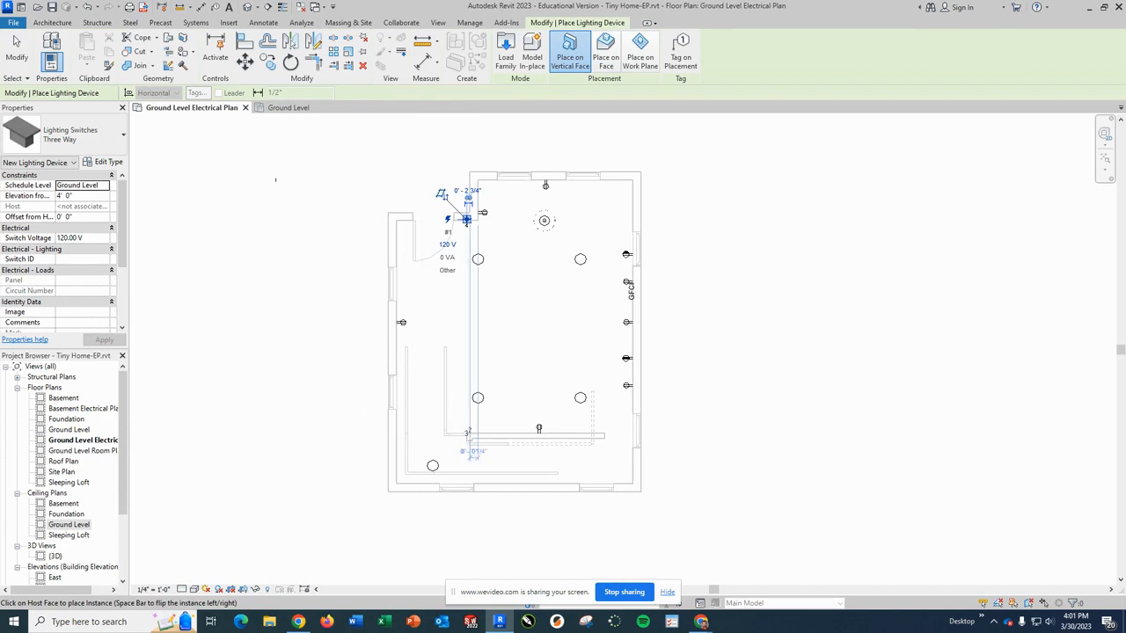
left_click(396, 337)
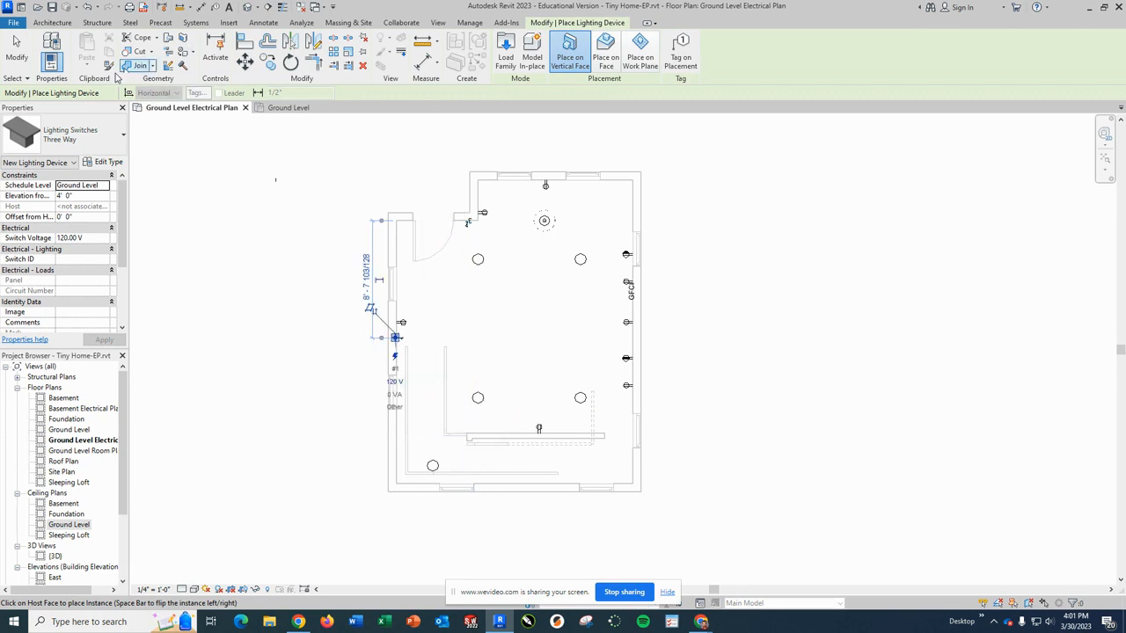
Step: Place two Single Pole lighting switches: one beside the entry door's three-way switch and one on the west wall, about 9'-2" from the north wall
left_click(79, 143)
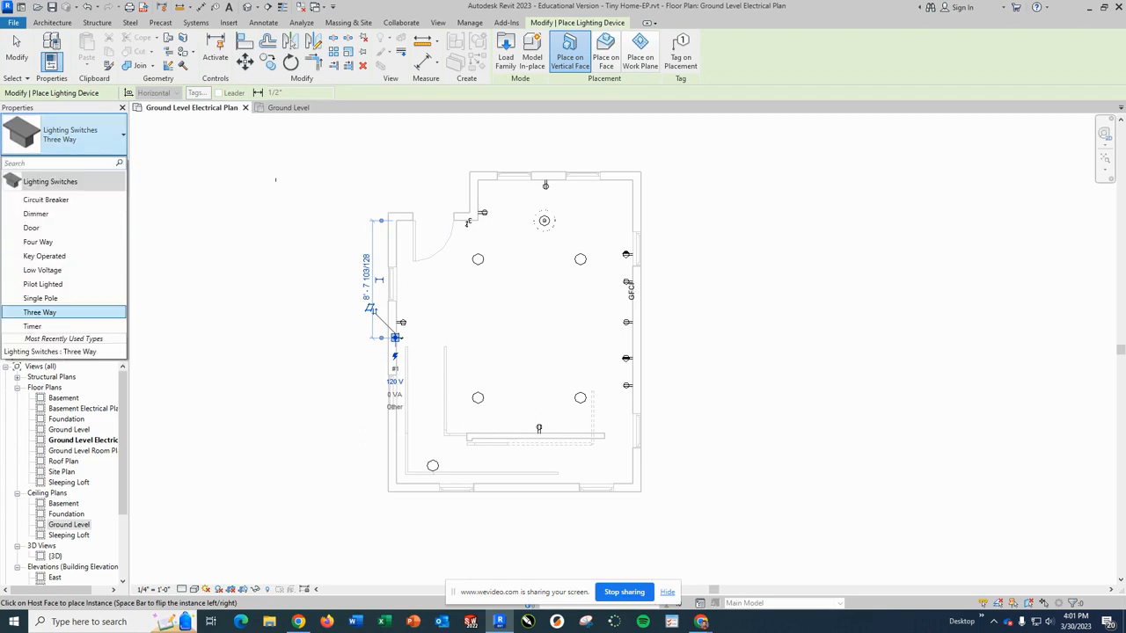
left_click(73, 298)
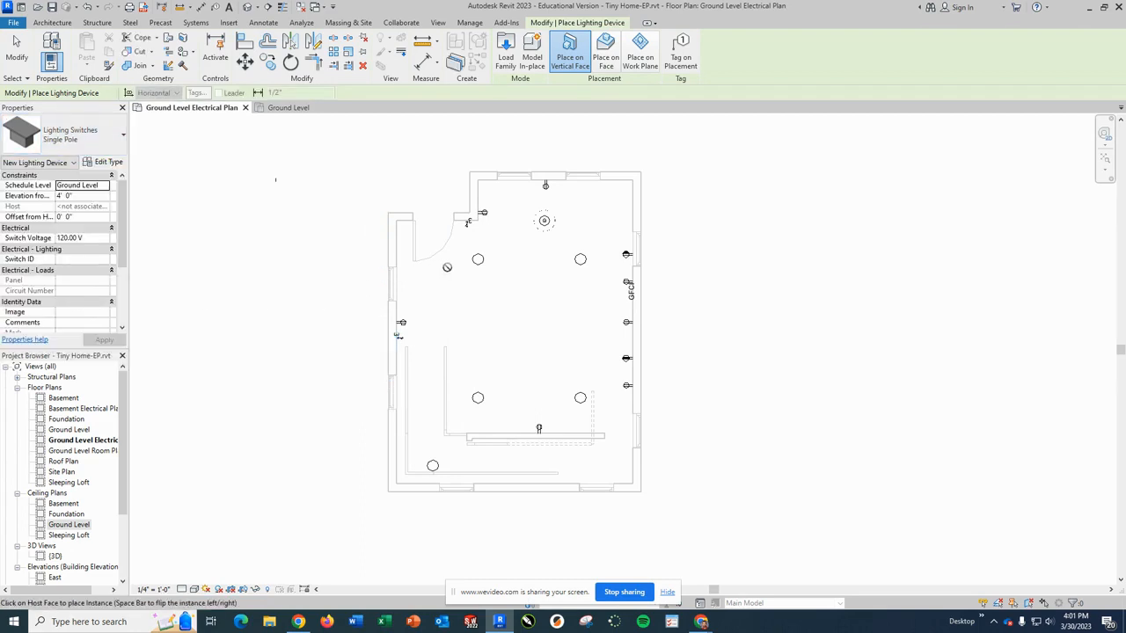
left_click(468, 222)
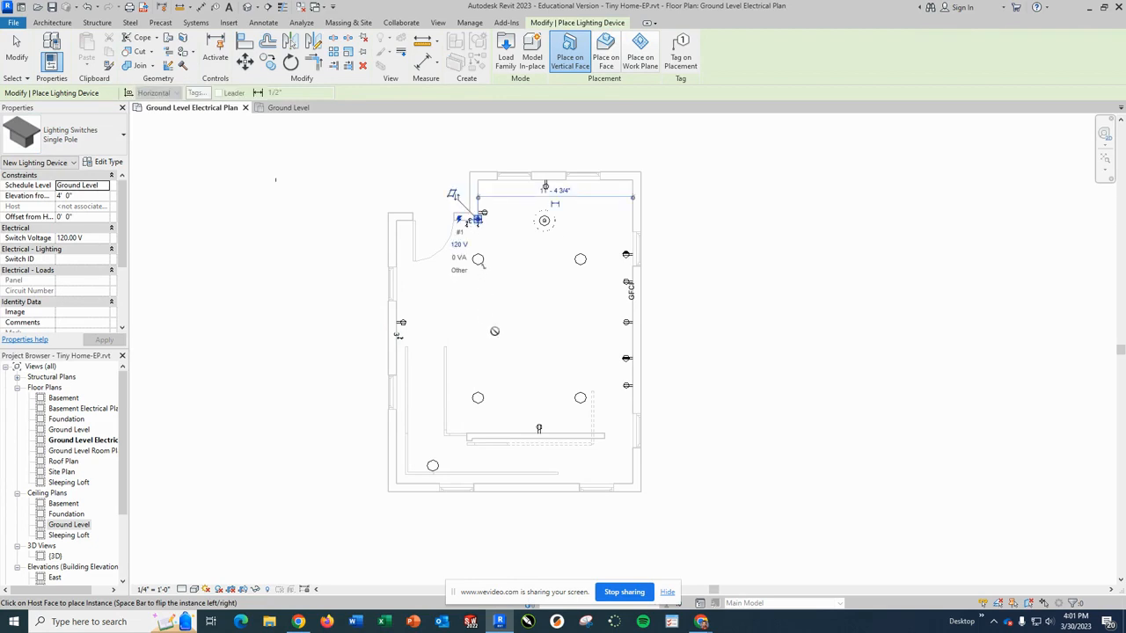
left_click(397, 343)
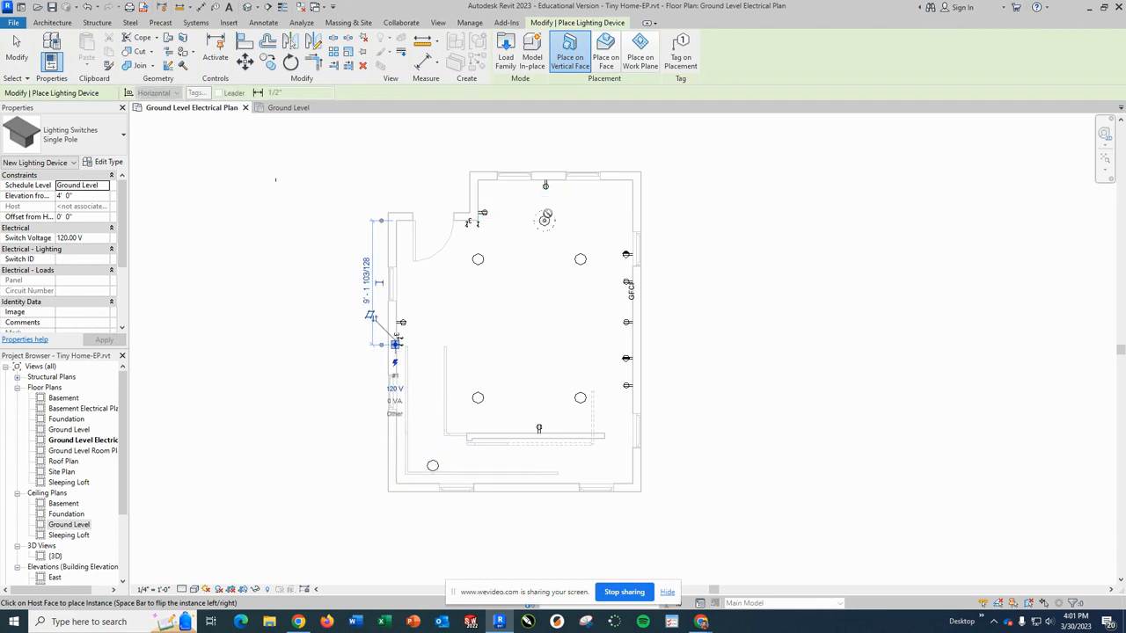
left_click(17, 51)
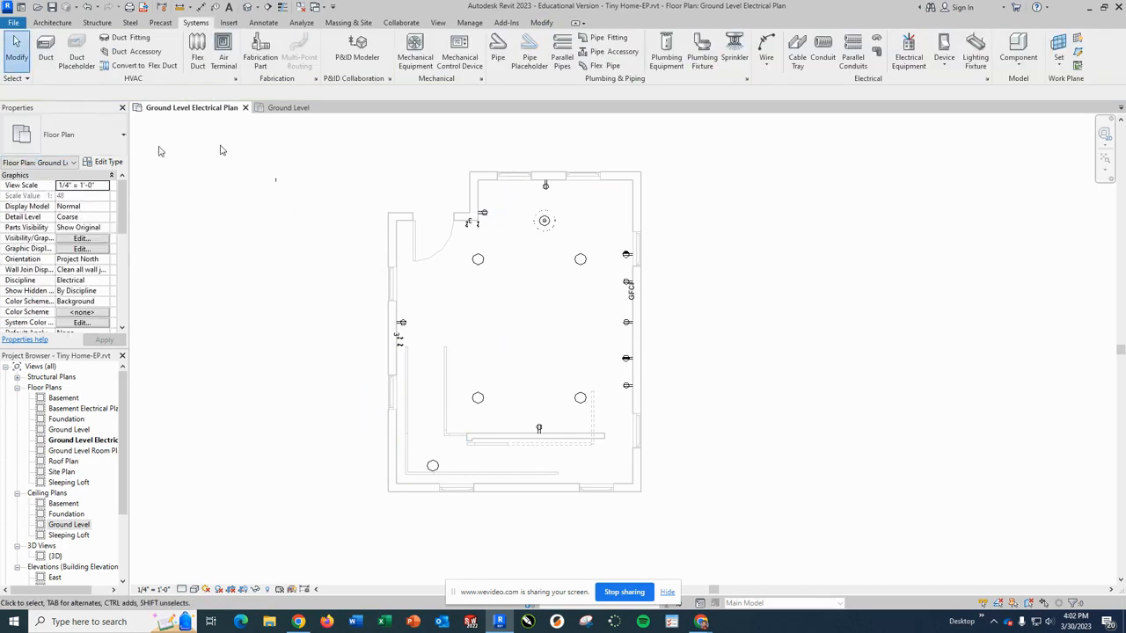
Step: Draw arc wires from the entry door's three-way switch through the four main-room ceiling lights to the three-way switch on the west wall
left_click(767, 50)
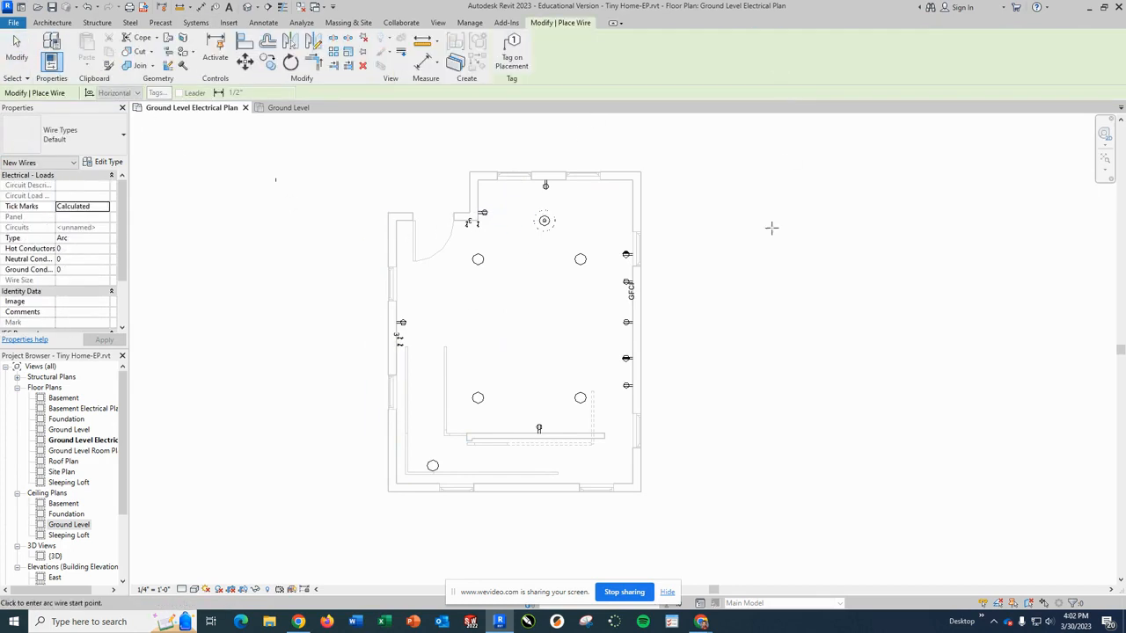
left_click(466, 221)
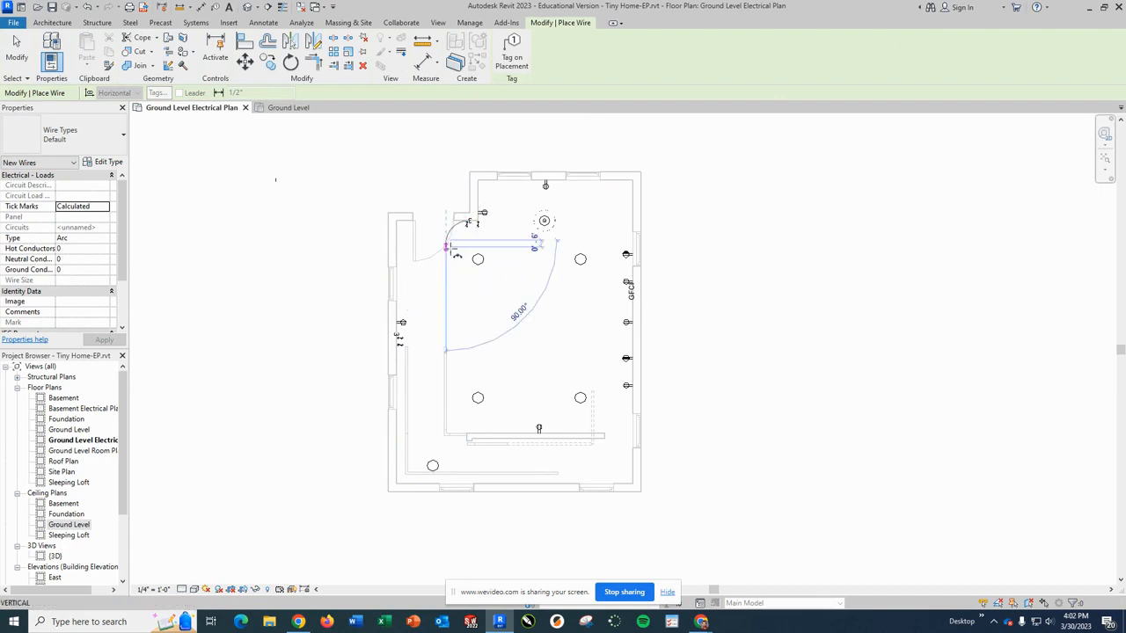
left_click(478, 259)
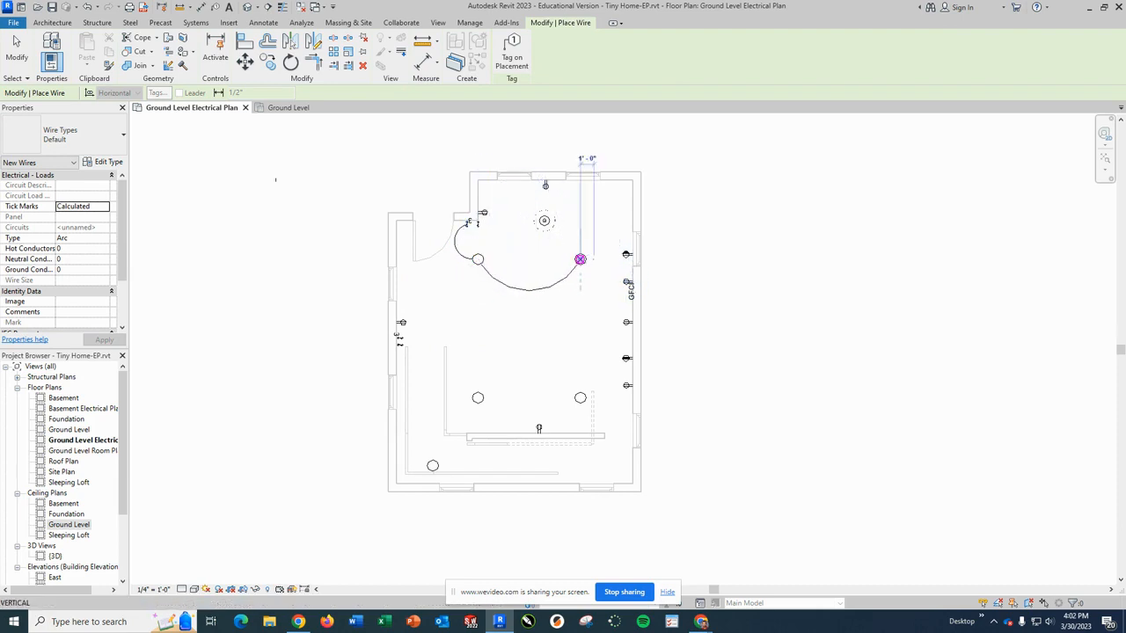
left_click(580, 260)
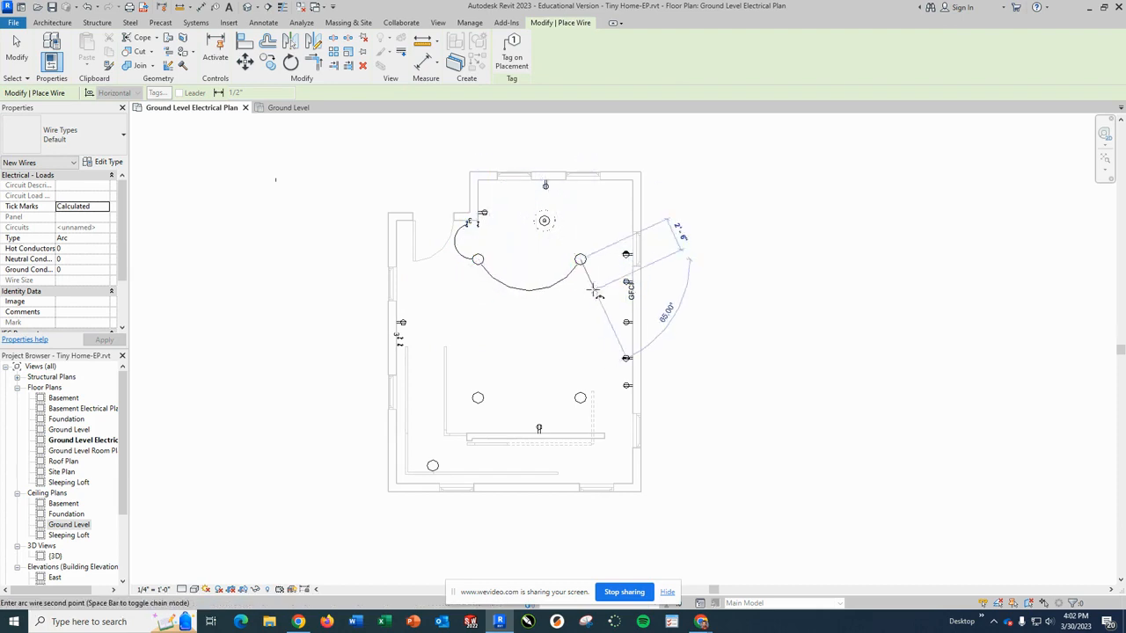
left_click(580, 400)
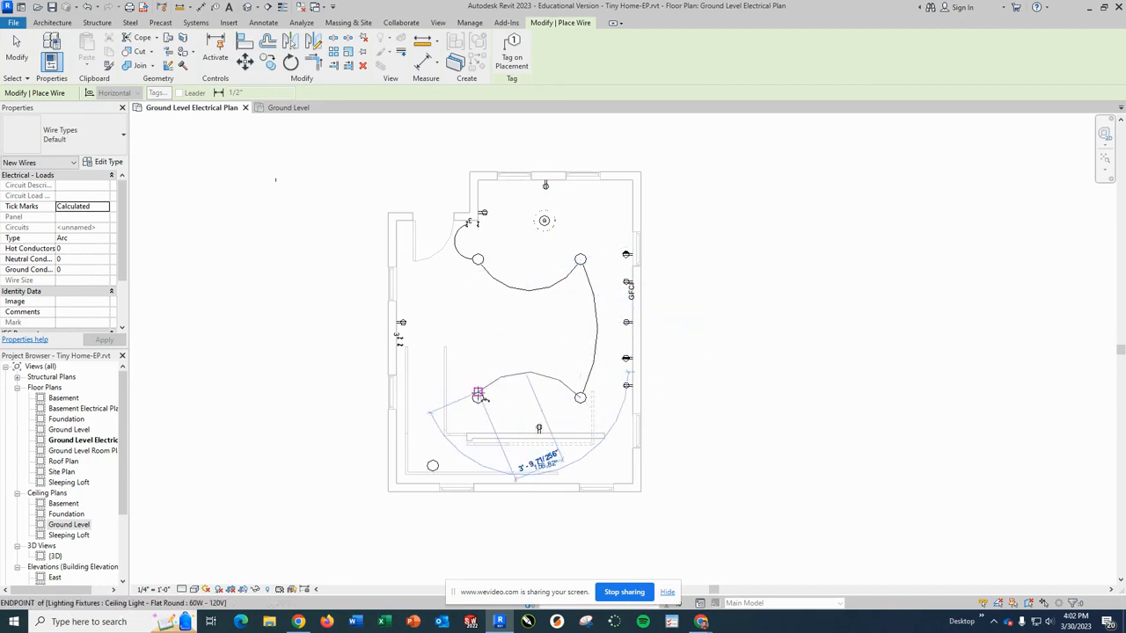
left_click(478, 399)
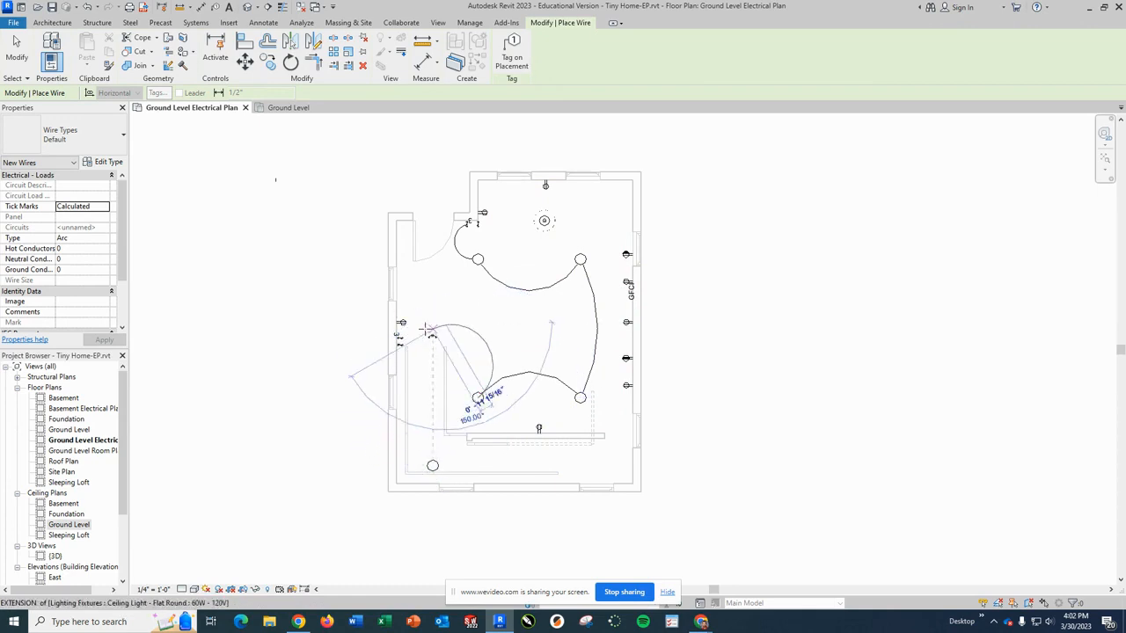
left_click(400, 339)
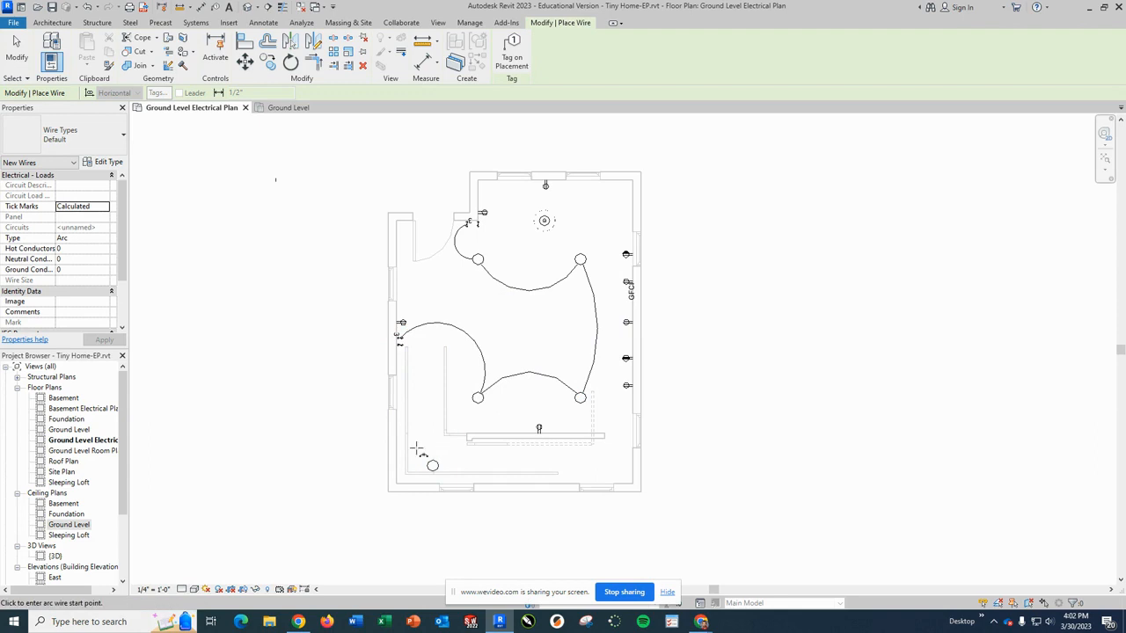
Step: Wire the west wall single-pole switch to the southwest ceiling light, and the entry single-pole switch to the disk pendant light
left_click(396, 345)
left_click(433, 397)
left_click(433, 466)
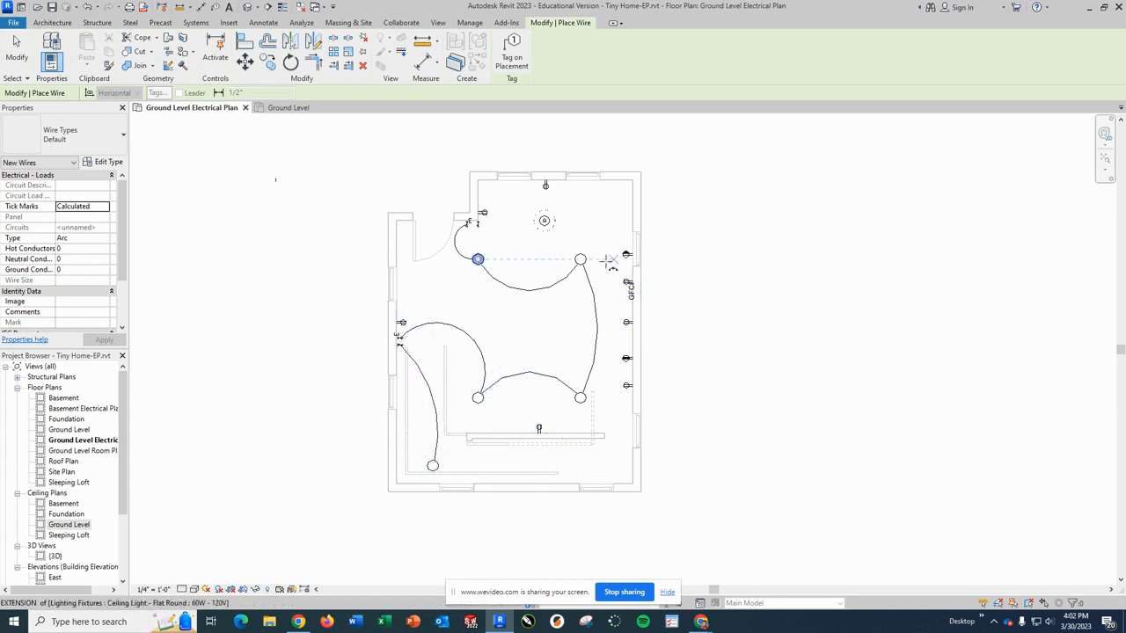
left_click(478, 226)
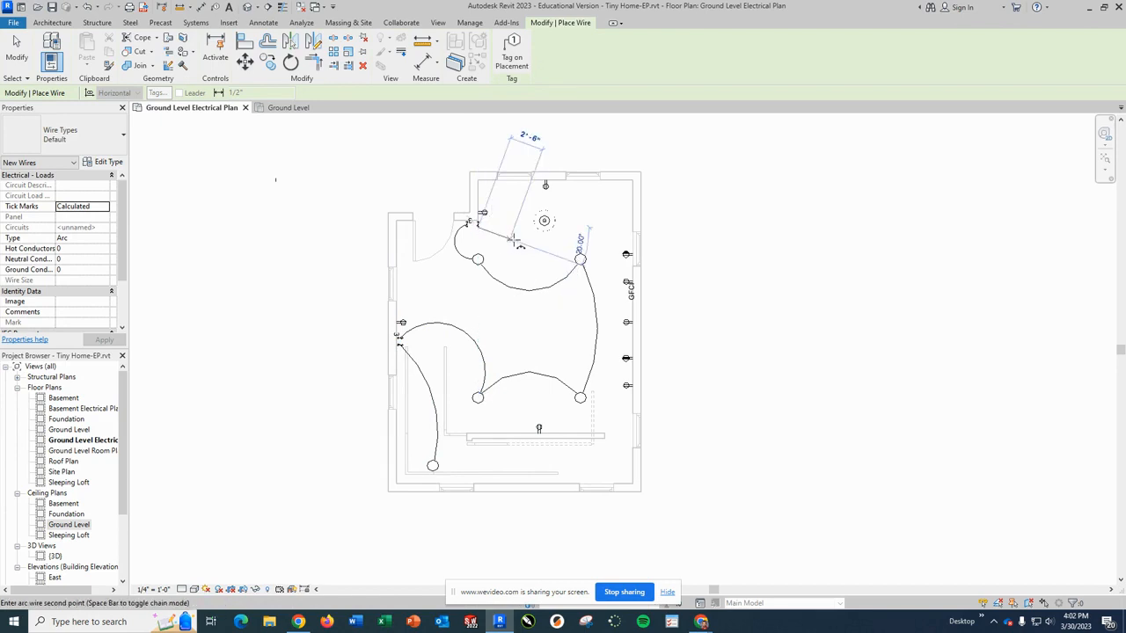
left_click(546, 222)
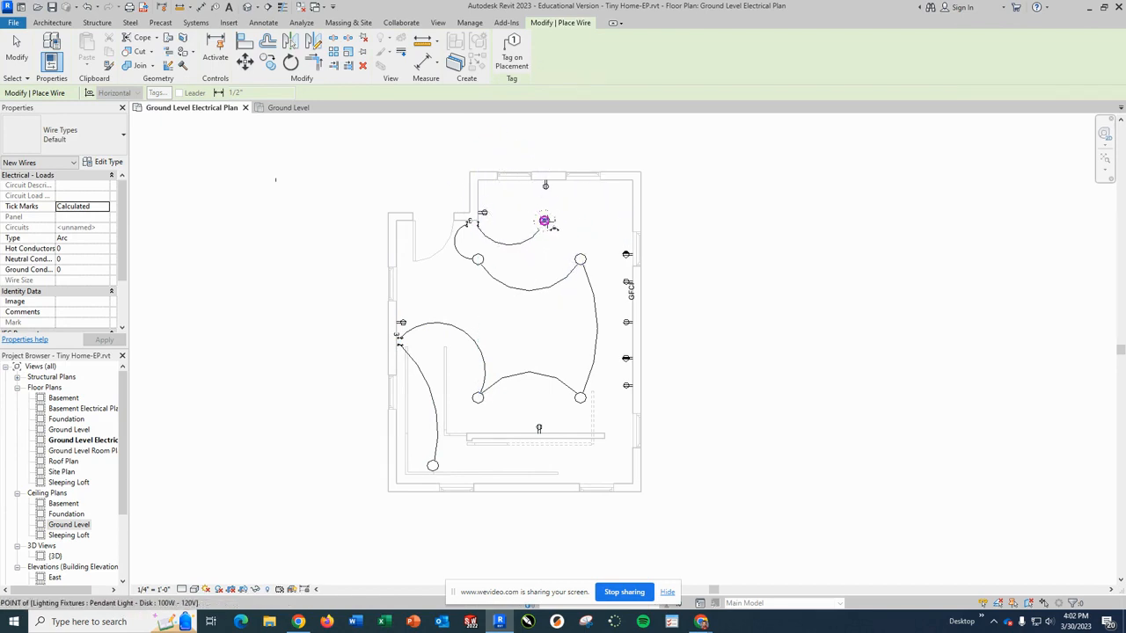
key("Escape")
key("Escape")
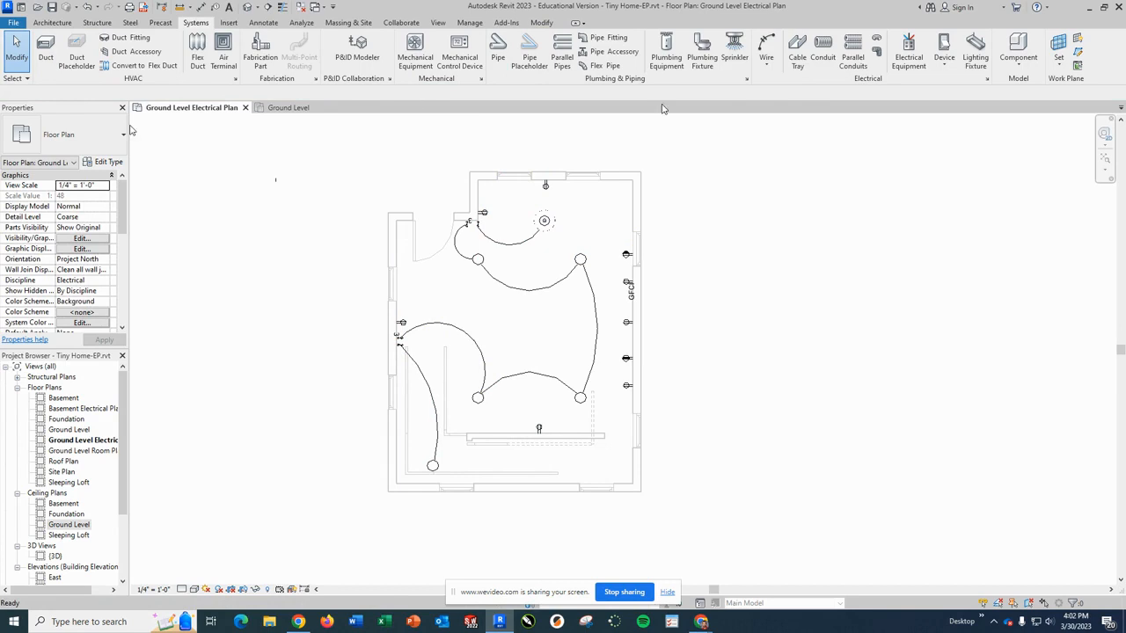
Step: Place a Single Pole lighting switch on the east wall north of the receptacles, about 15'-2" from the interior partition
left_click(942, 63)
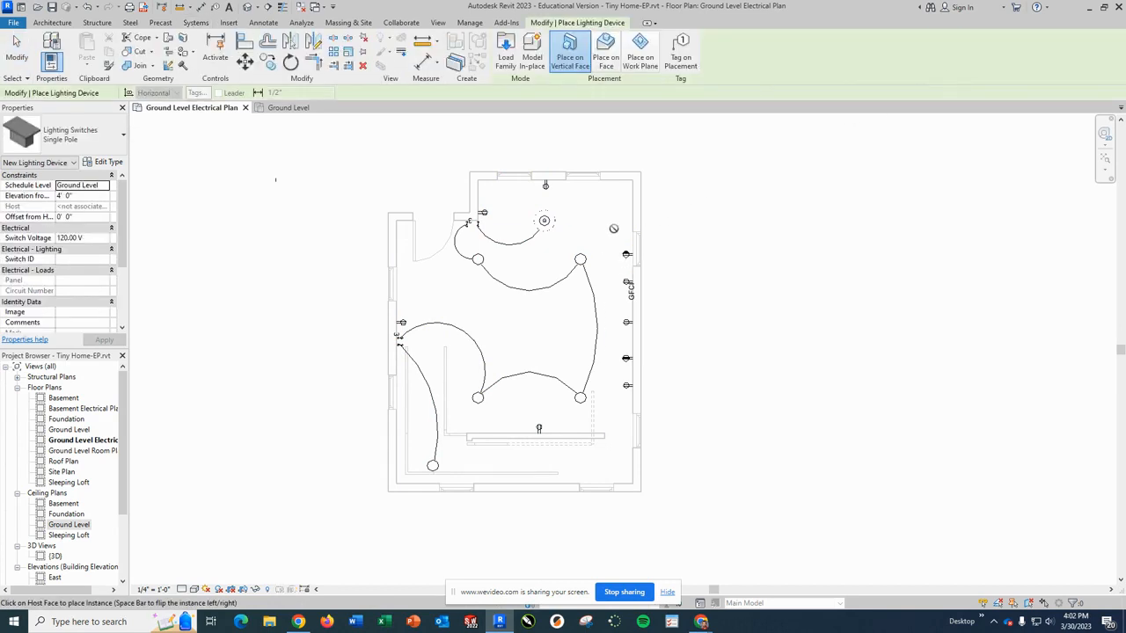
left_click(631, 227)
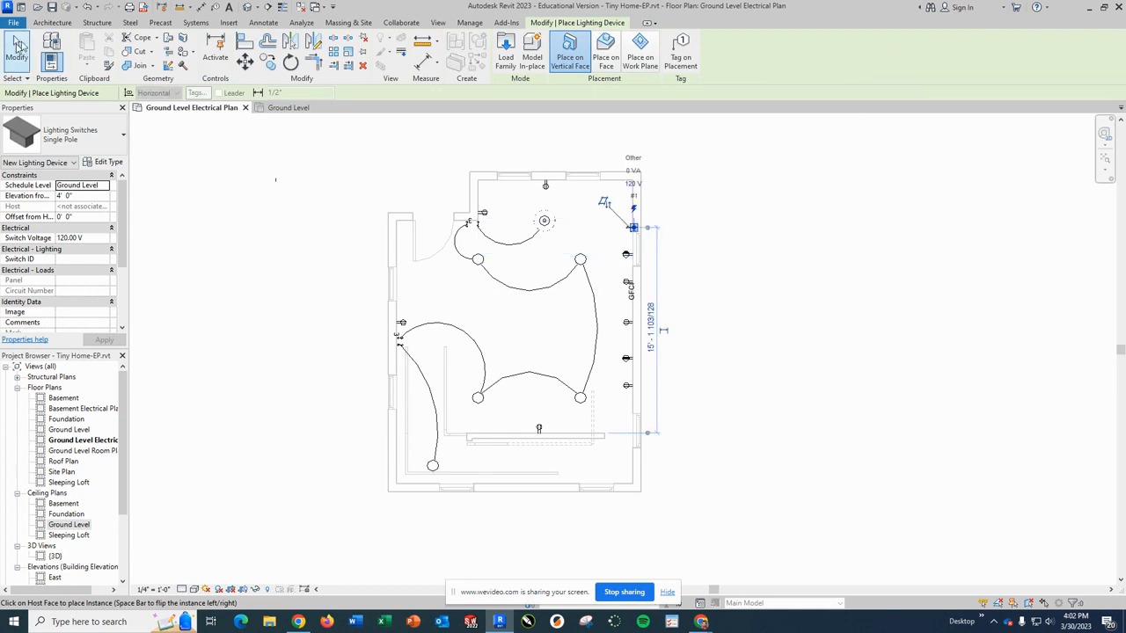
left_click(19, 44)
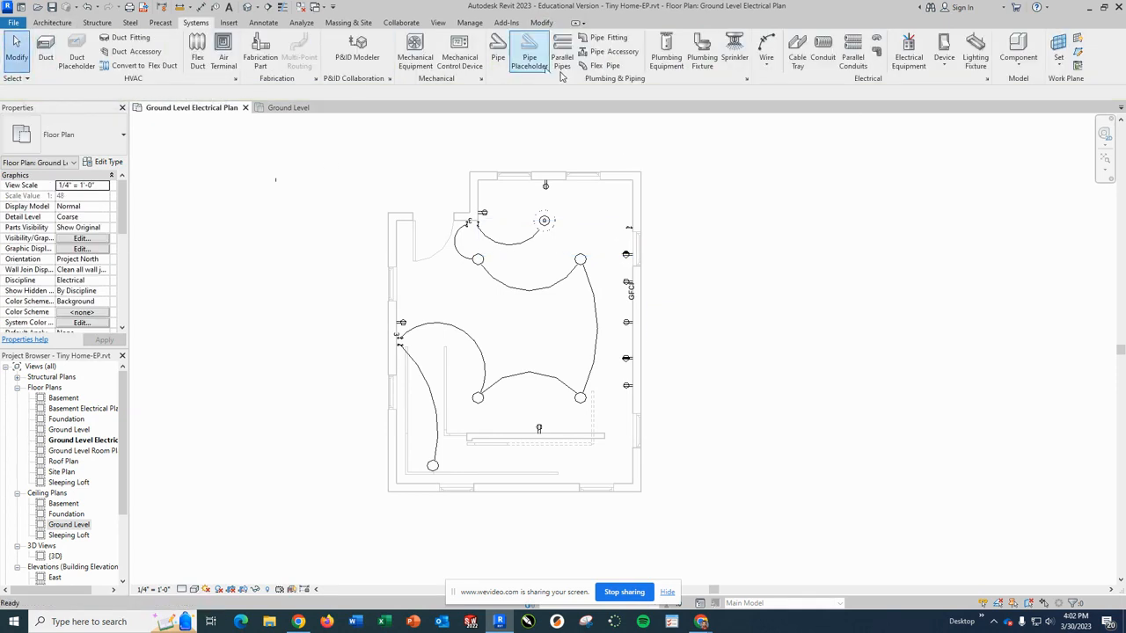
Step: Draw an arc wire from the east wall single-pole switch to the northernmost receptacle on that wall
left_click(767, 51)
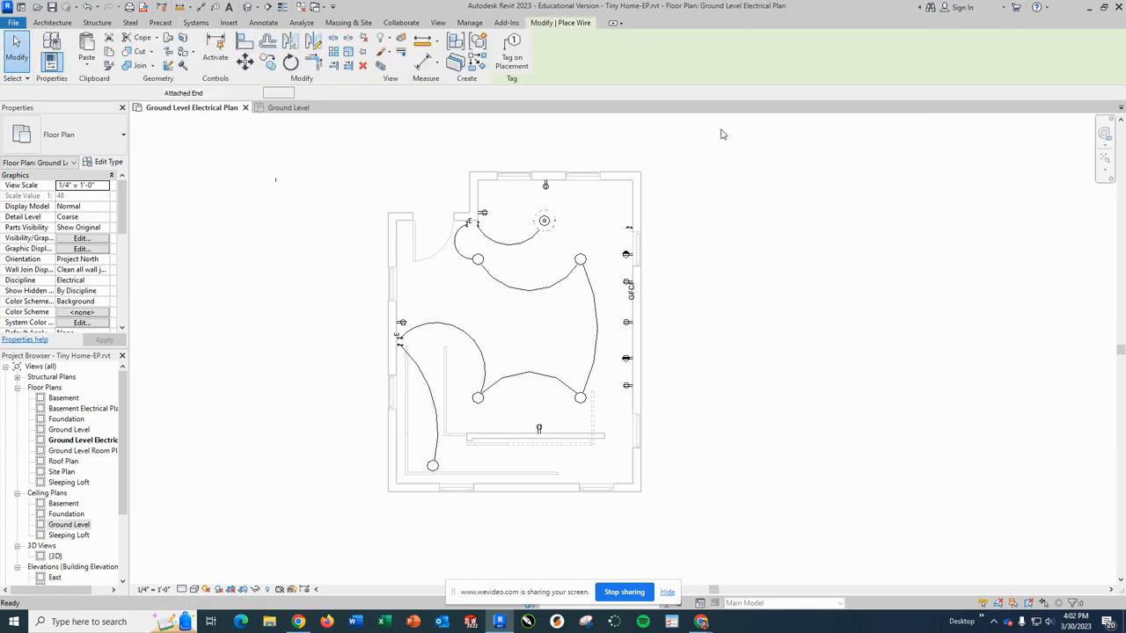
left_click(626, 230)
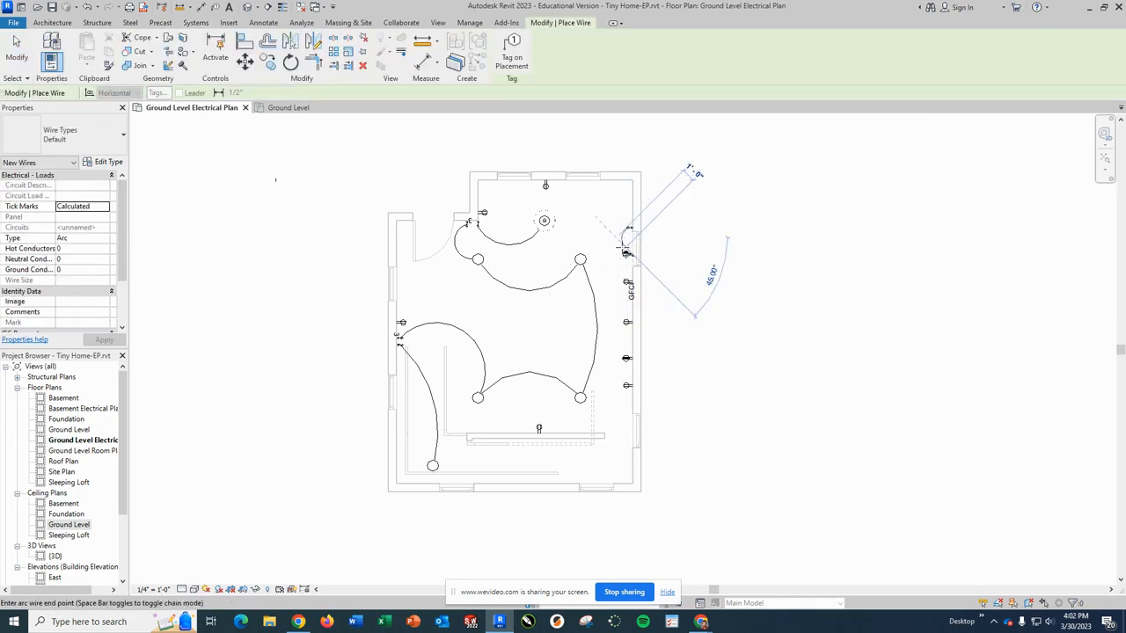